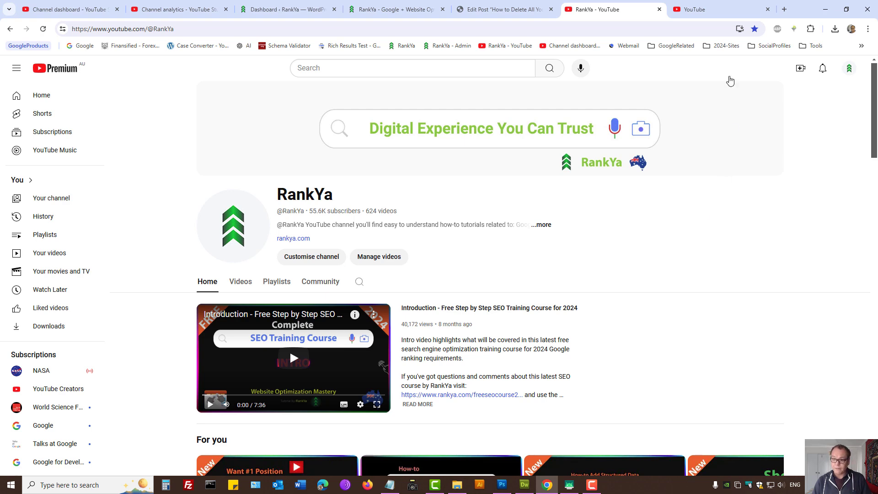
# Bring up the YouTube home feed of recommended videos, glancing briefly at the phone window.
pyautogui.click(700, 5)
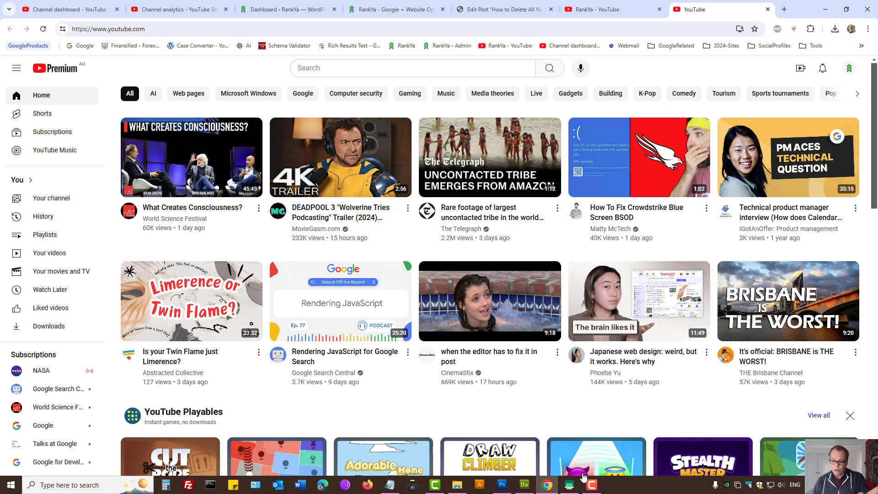
pyautogui.click(569, 485)
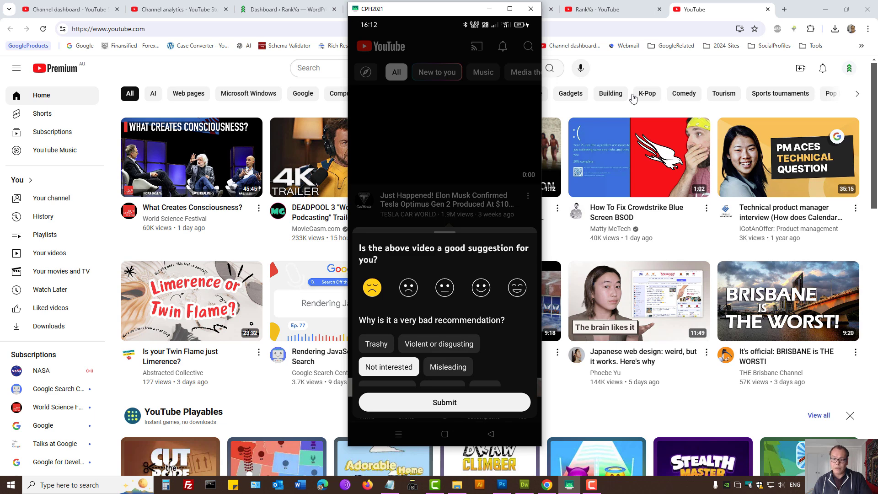
pyautogui.click(644, 69)
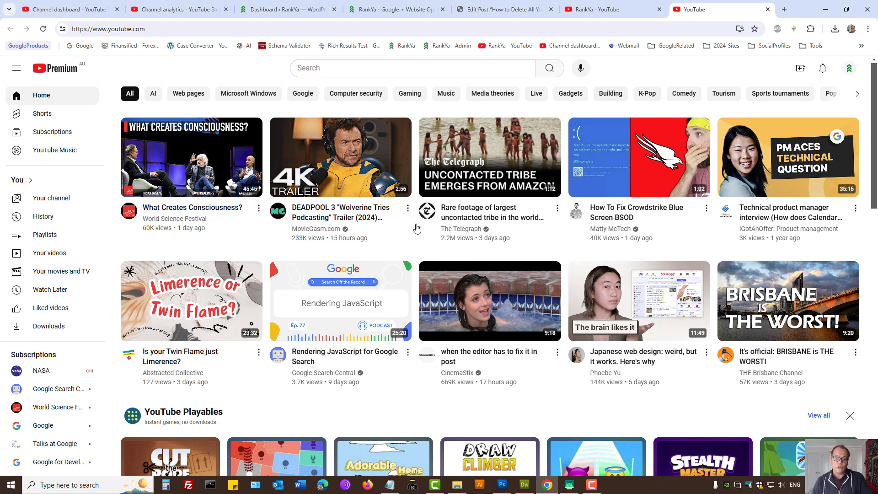
# Mark the Telegraph uncontacted tribe video Not interested, giving 'I don't like the video' as reason.
pyautogui.click(408, 209)
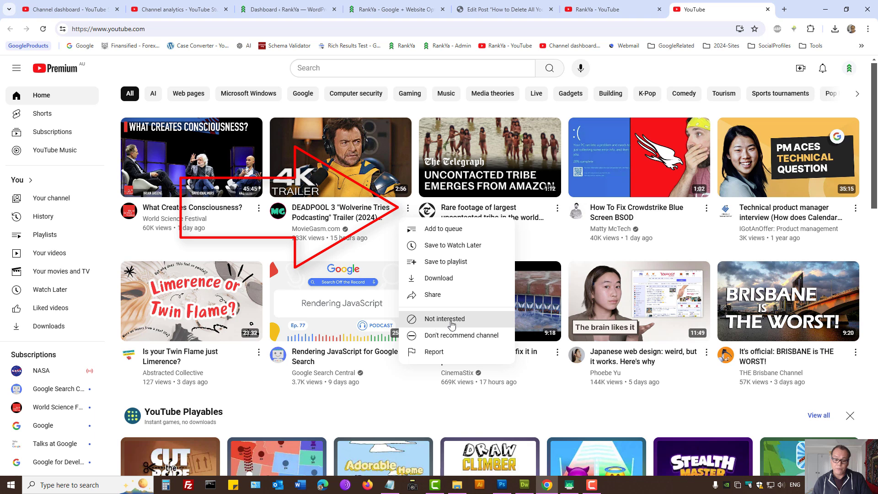
pyautogui.click(620, 70)
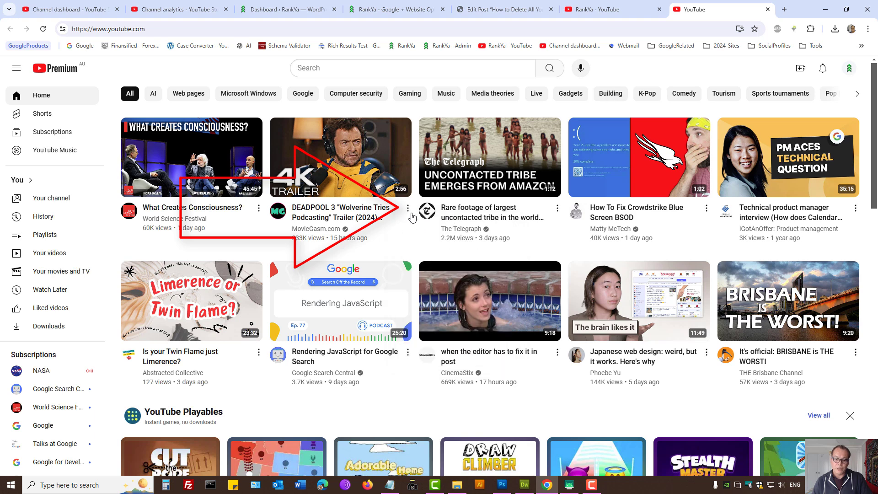
pyautogui.click(557, 210)
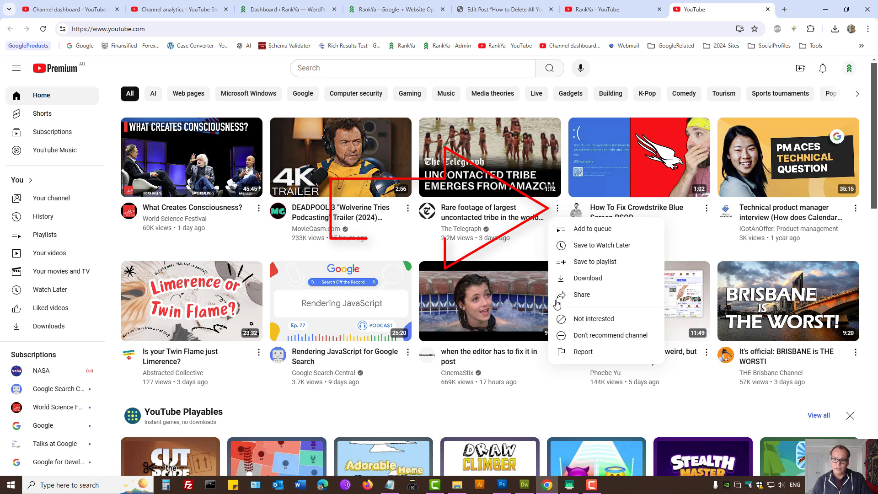
pyautogui.click(581, 318)
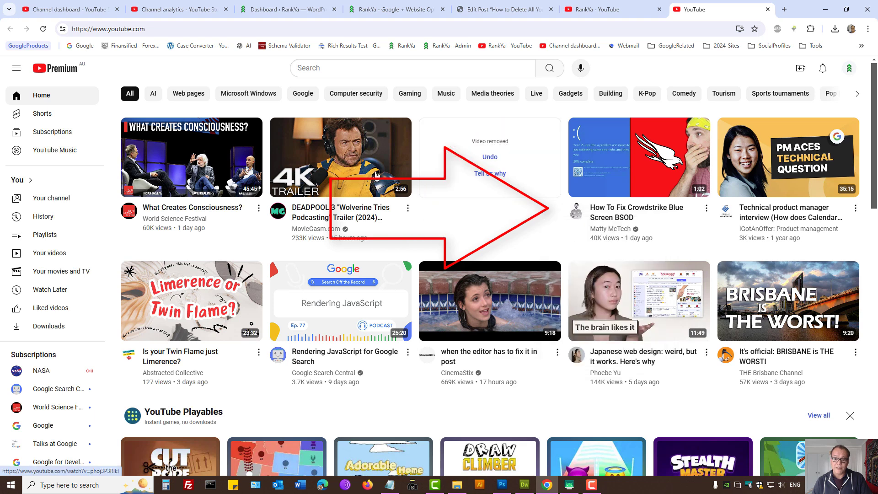
pyautogui.click(495, 174)
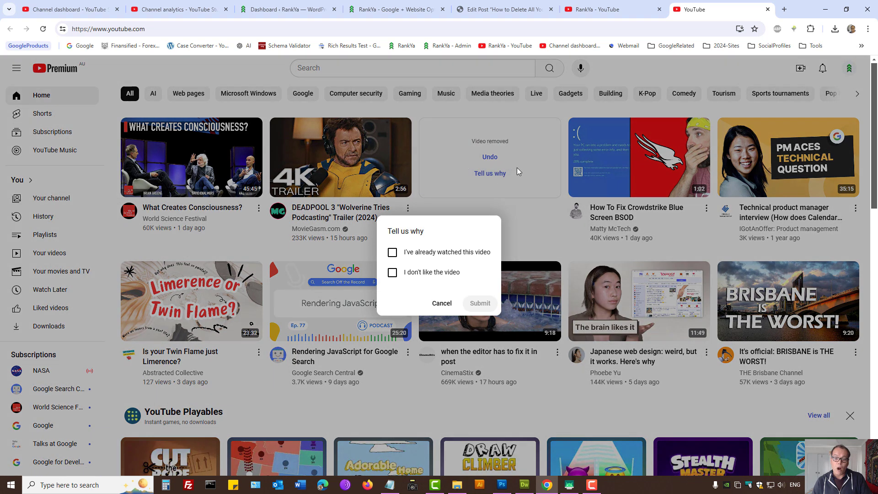
pyautogui.click(393, 271)
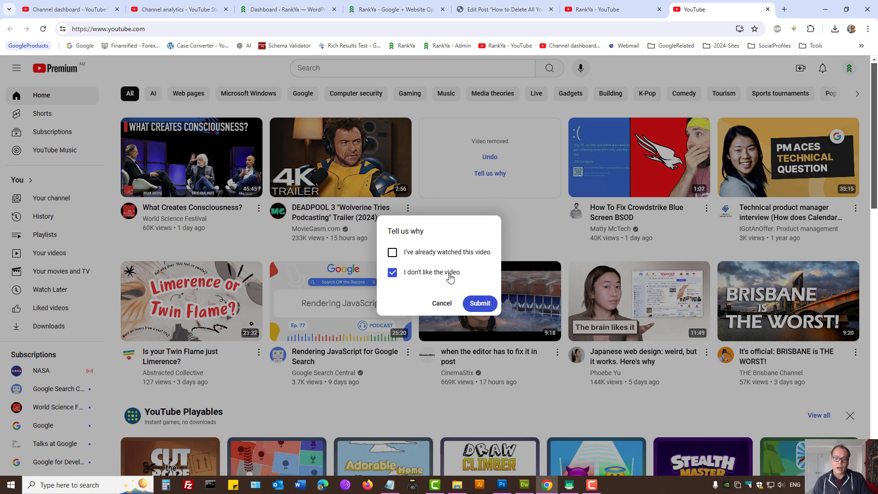
pyautogui.click(479, 303)
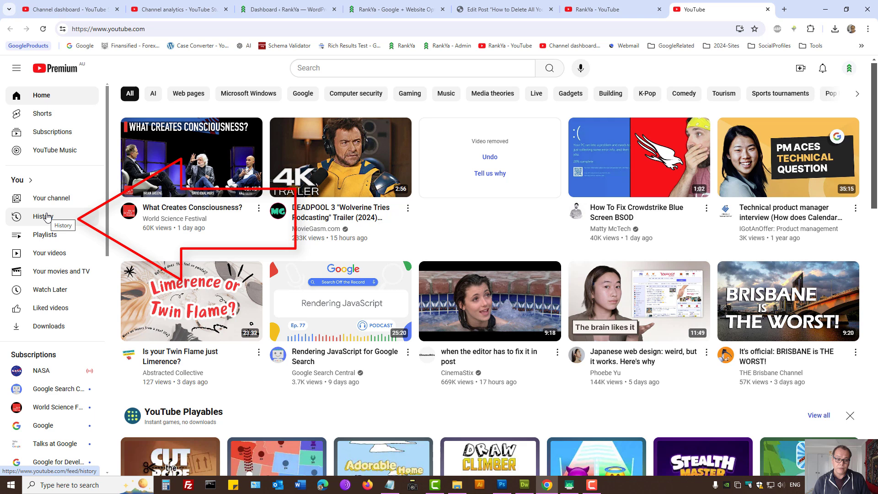
# Clear all YouTube watch history from the History page, then go to Manage all history.
pyautogui.click(46, 217)
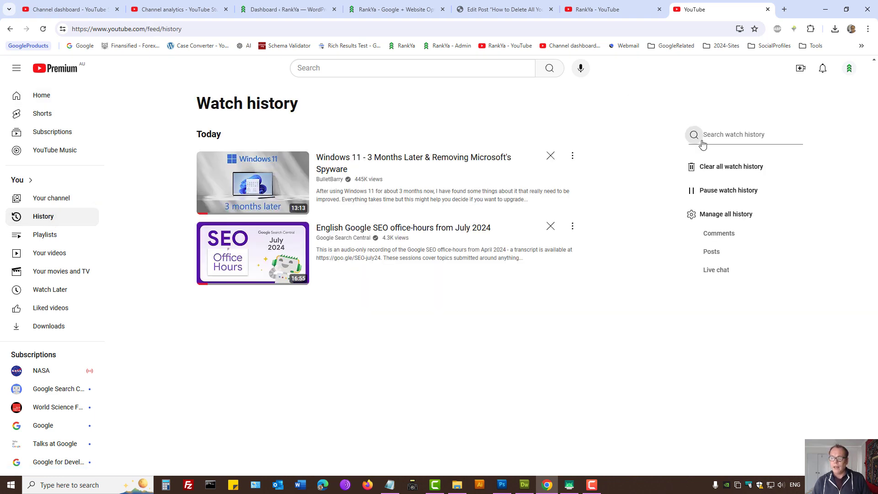
pyautogui.click(716, 167)
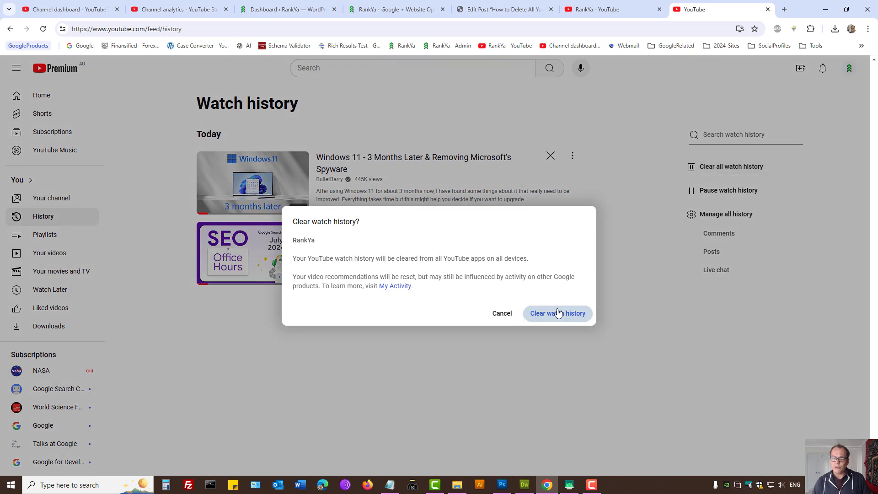
pyautogui.click(557, 312)
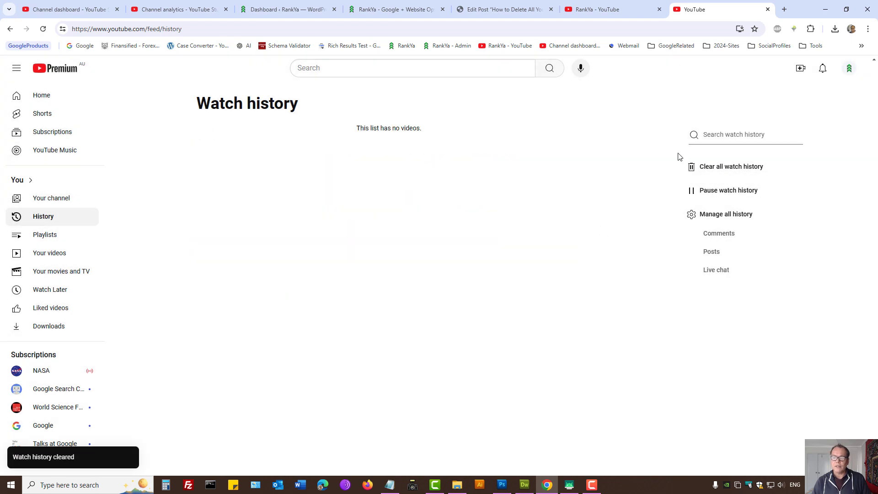
pyautogui.click(721, 217)
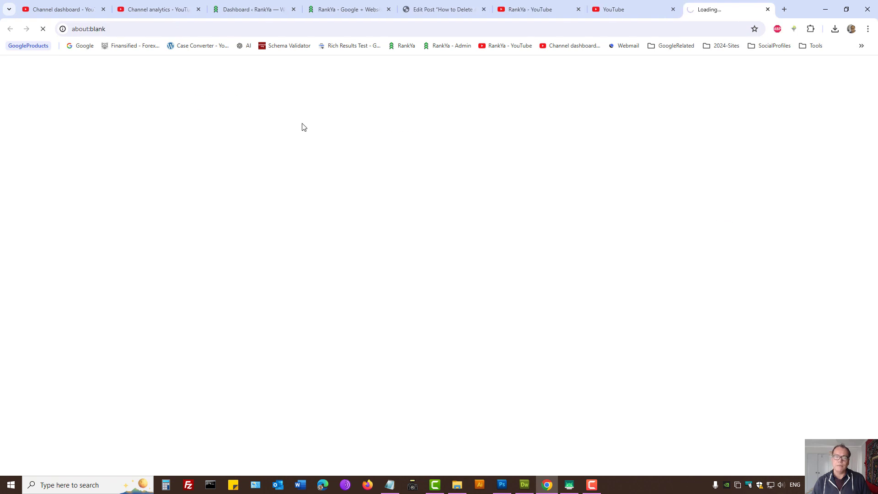
# Delete YouTube History for all time in My Activity and dismiss the completion notice.
pyautogui.click(556, 289)
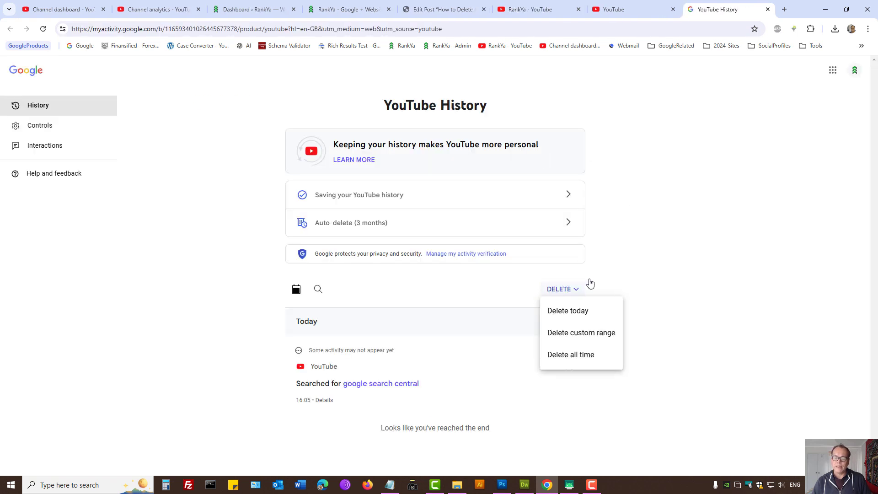
pyautogui.click(569, 356)
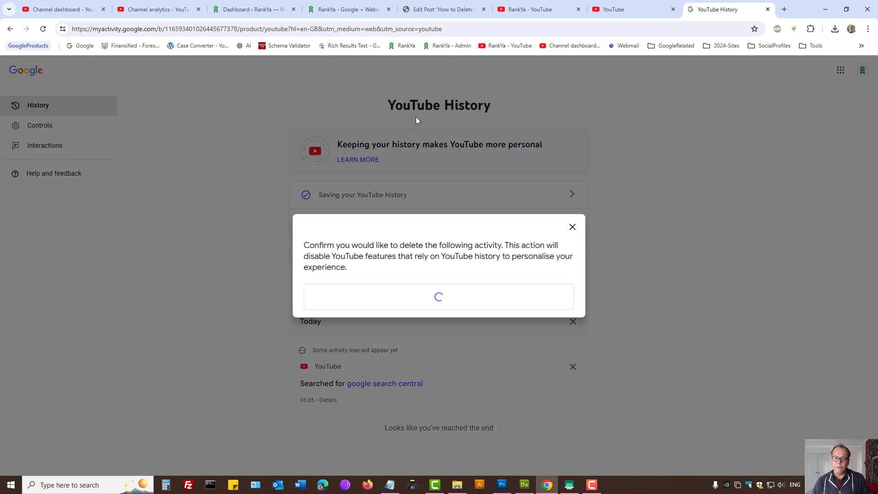
pyautogui.click(497, 107)
pyautogui.click(561, 289)
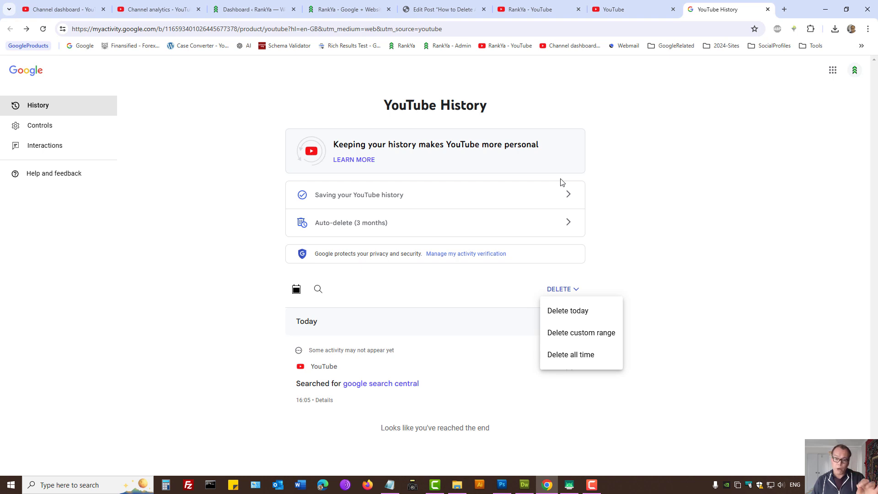
pyautogui.click(581, 357)
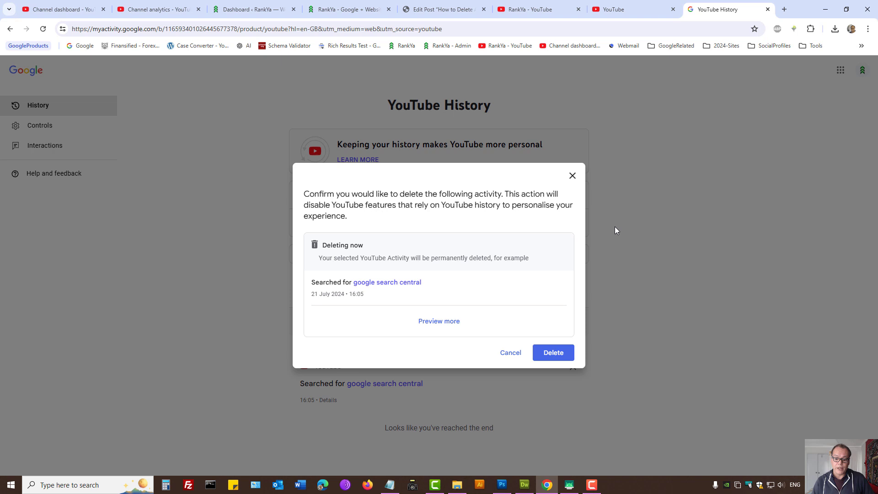
pyautogui.click(553, 352)
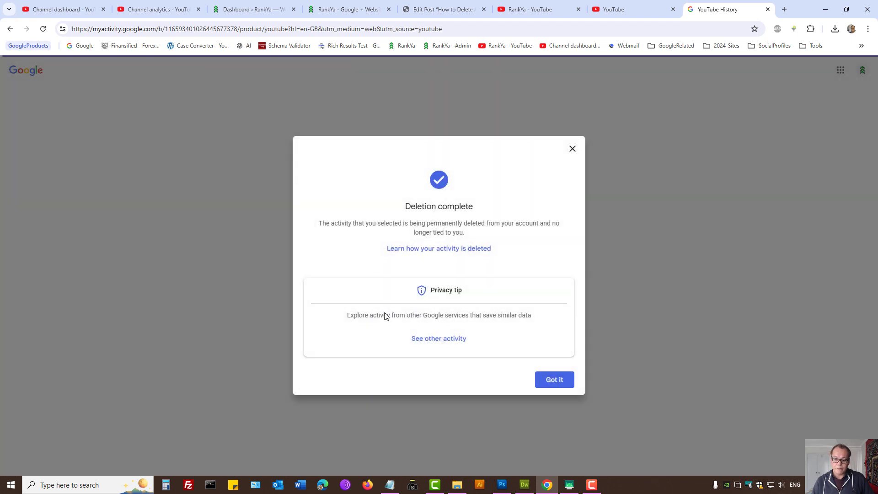
pyautogui.click(551, 385)
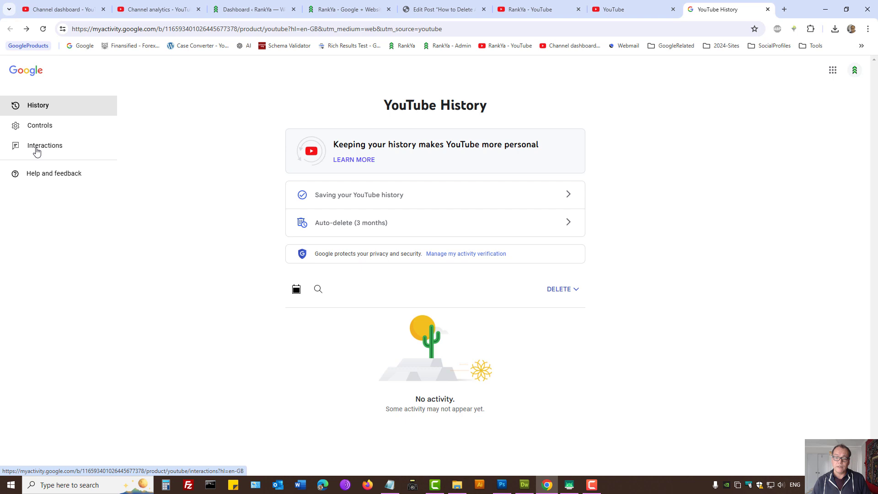
# Open the YouTube Interactions page, briefly checking the now-empty watch history in the YouTube tab.
pyautogui.click(37, 151)
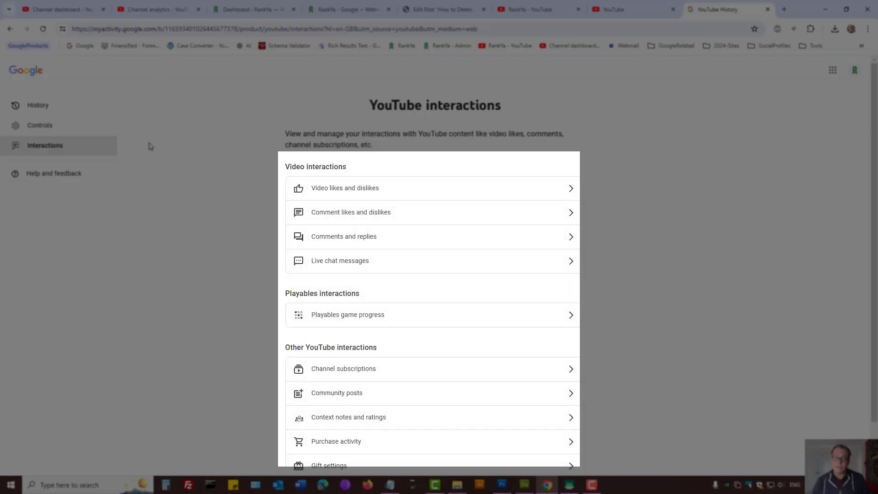
pyautogui.moveTo(283, 167); pyautogui.dragTo(359, 171)
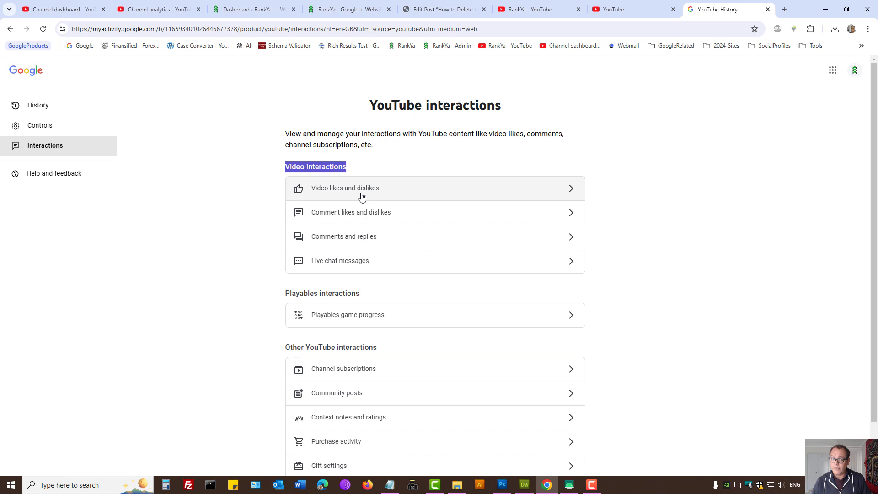
pyautogui.click(248, 231)
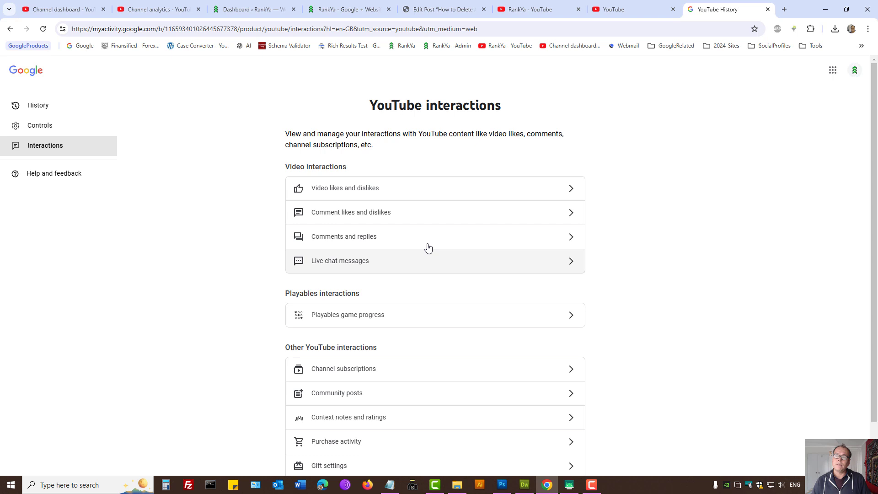
pyautogui.click(630, 9)
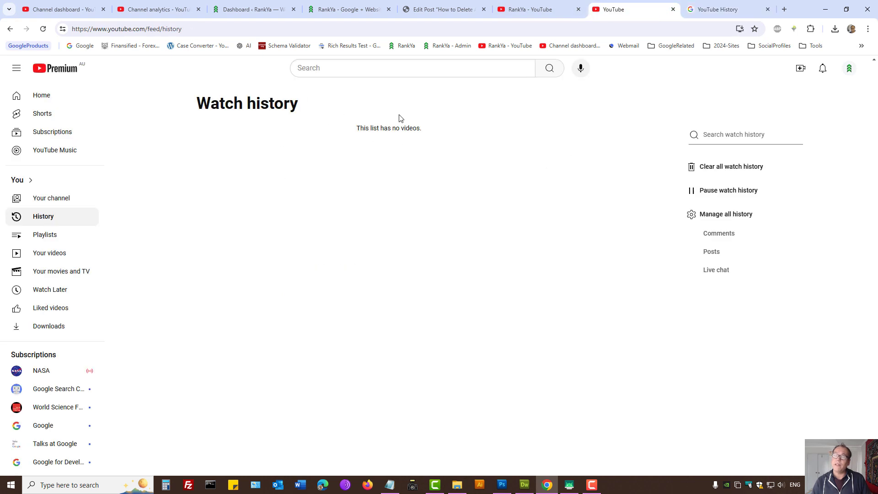
pyautogui.click(731, 4)
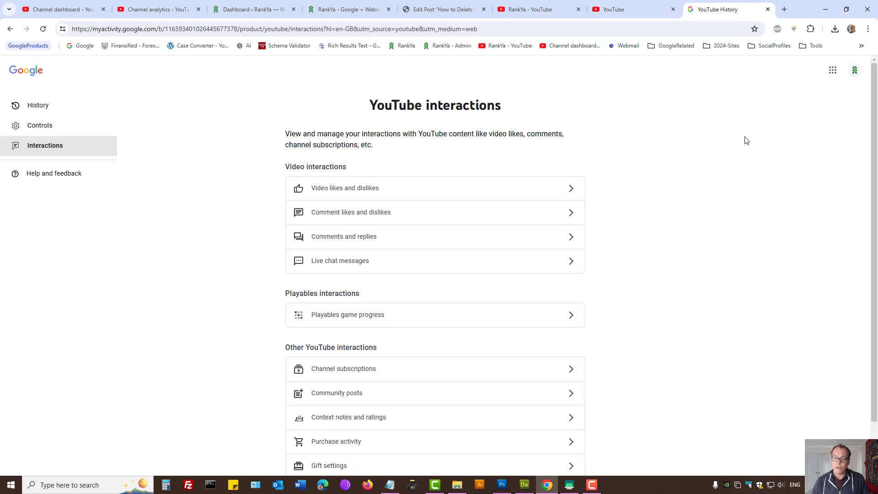
# Delete the 20 June 'How to Delete YouTube History' like, then cancel the Delete all prompt.
pyautogui.click(405, 194)
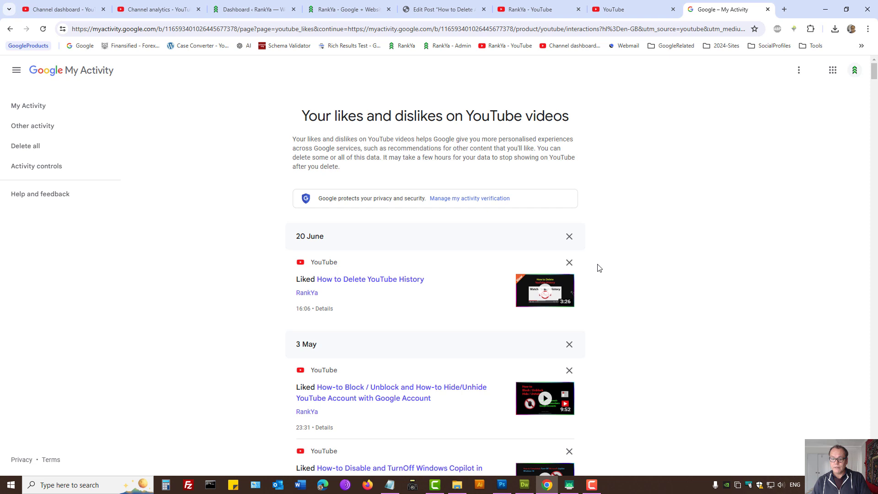
pyautogui.click(569, 263)
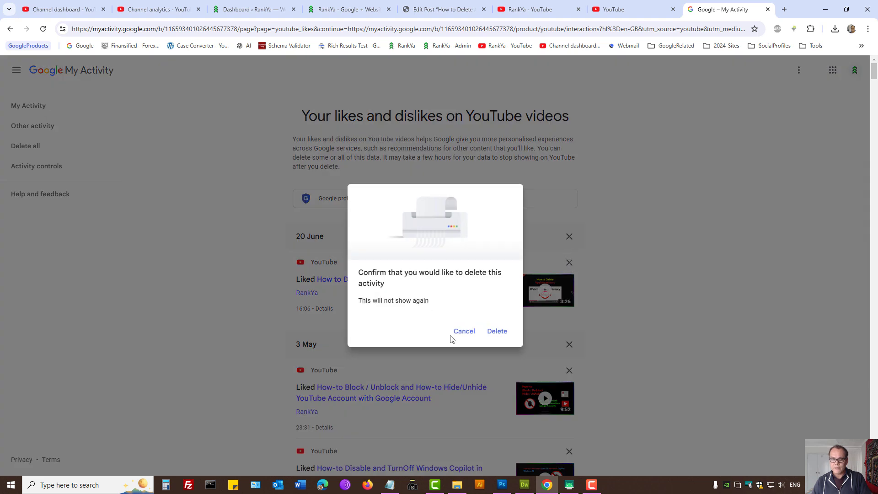
pyautogui.moveTo(491, 272)
pyautogui.mouseDown()
pyautogui.moveTo(415, 272)
pyautogui.moveTo(489, 272)
pyautogui.mouseUp()
pyautogui.click(392, 284)
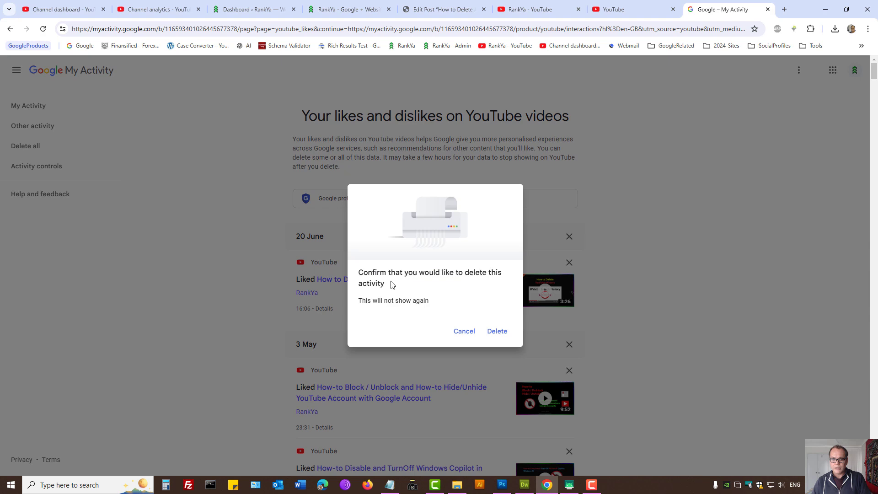
pyautogui.click(497, 333)
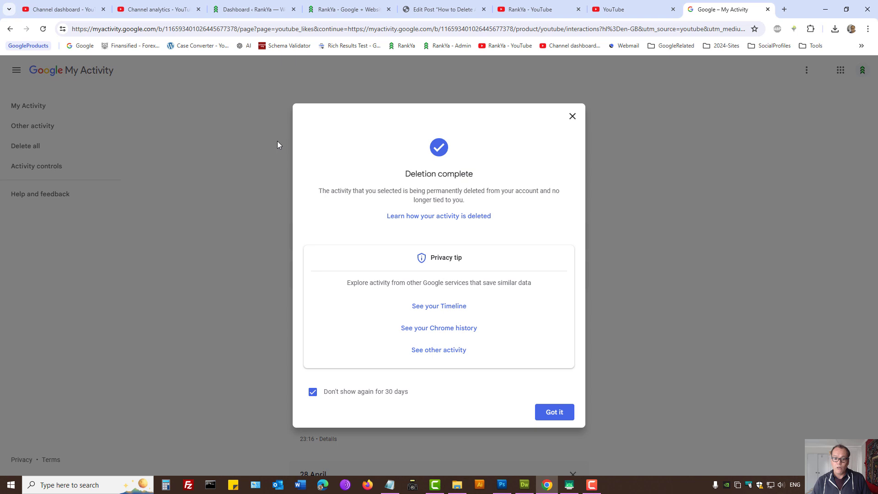
pyautogui.click(553, 413)
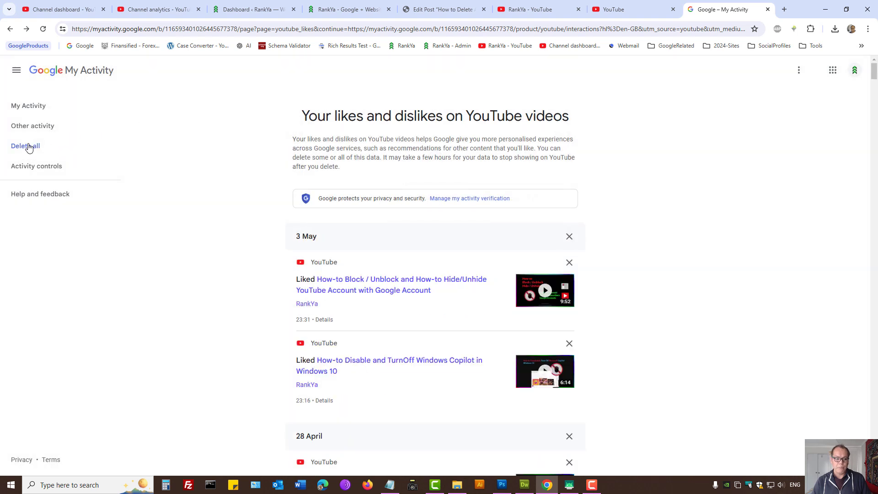
pyautogui.click(27, 146)
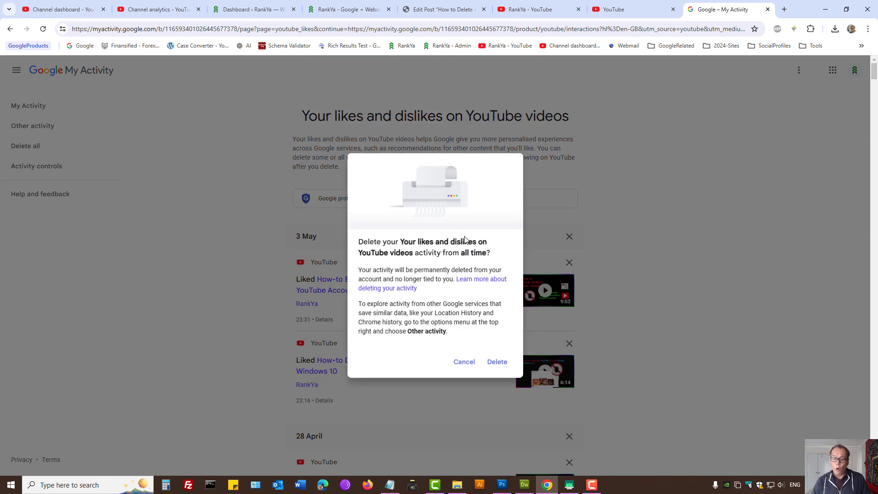
pyautogui.press('Escape')
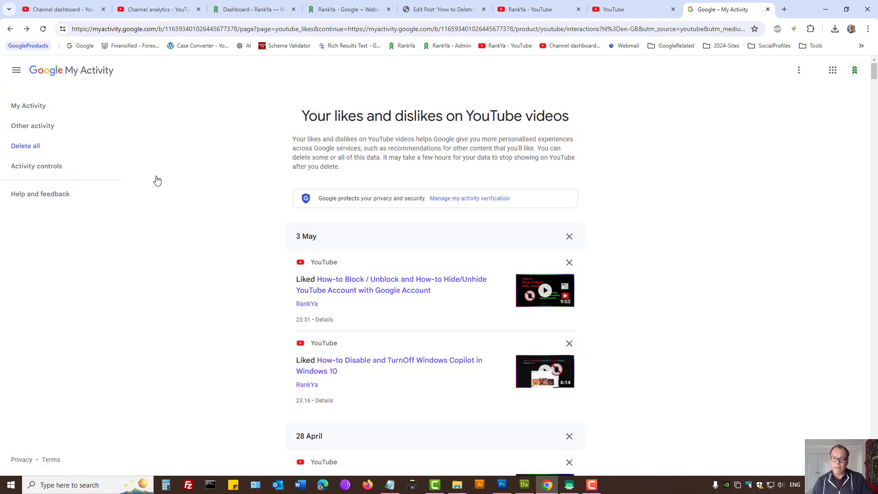
# Delete the 16 July comment like, then return to the video likes and dislikes list.
pyautogui.click(7, 29)
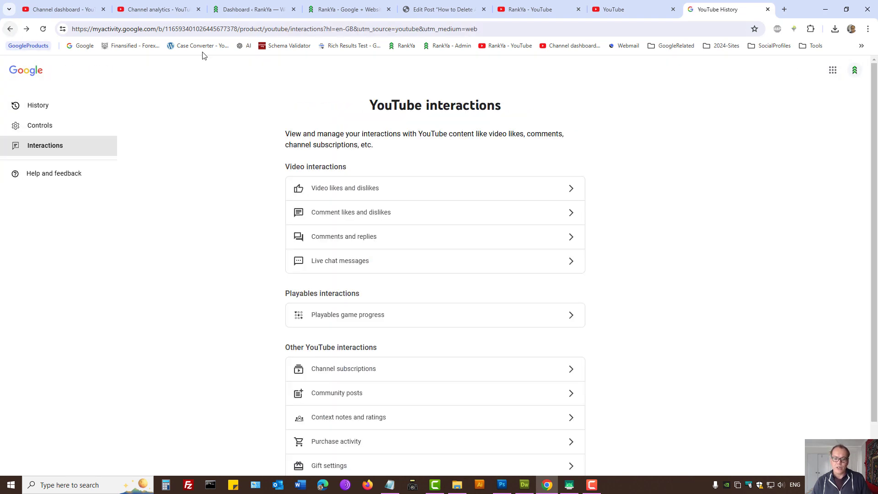
pyautogui.click(479, 209)
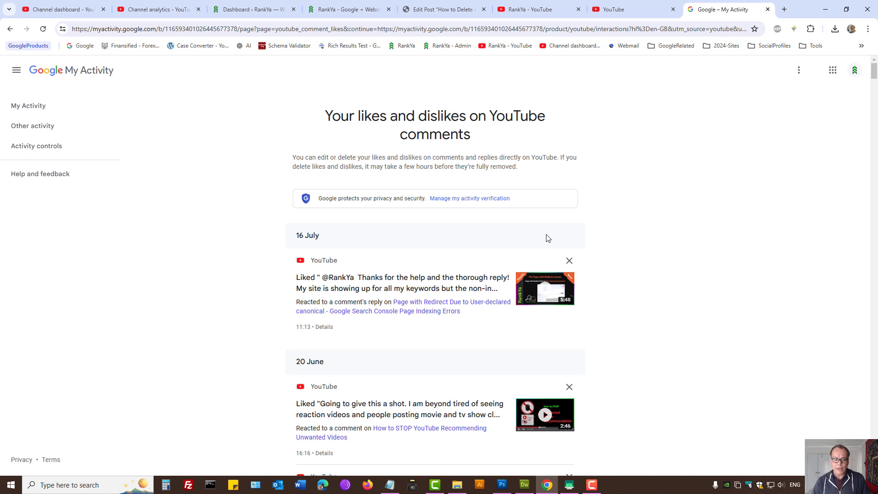
pyautogui.click(569, 261)
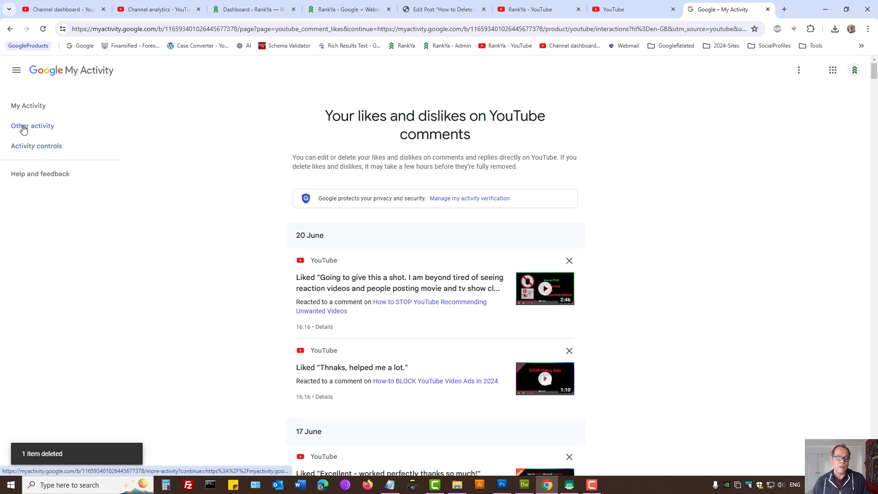
pyautogui.click(10, 28)
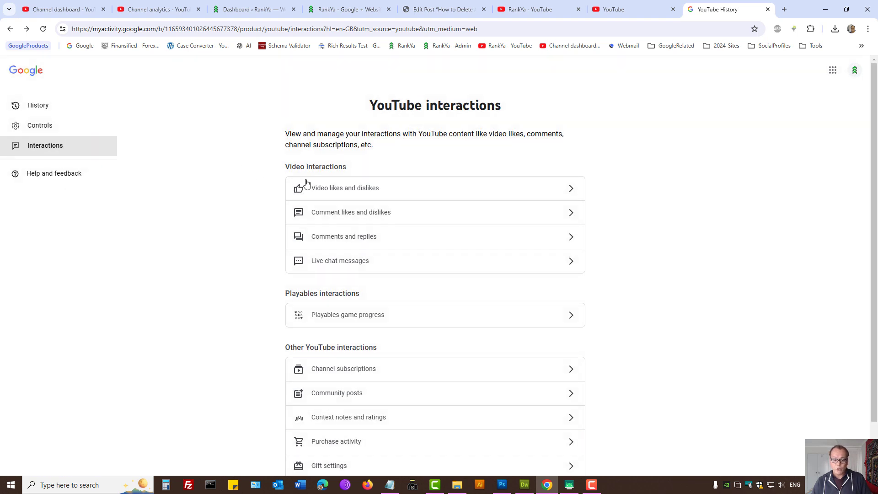
pyautogui.click(323, 189)
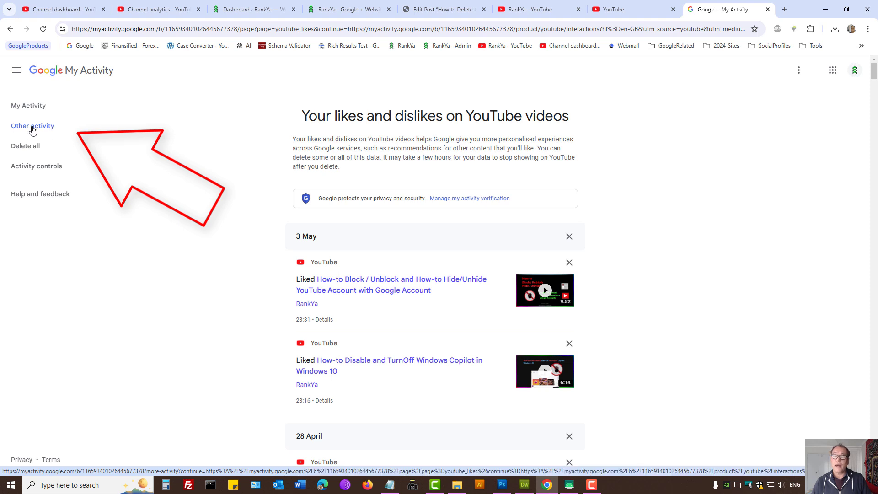
# Open the Other activity list, opening and closing YouTube History in a separate tab.
pyautogui.click(32, 130)
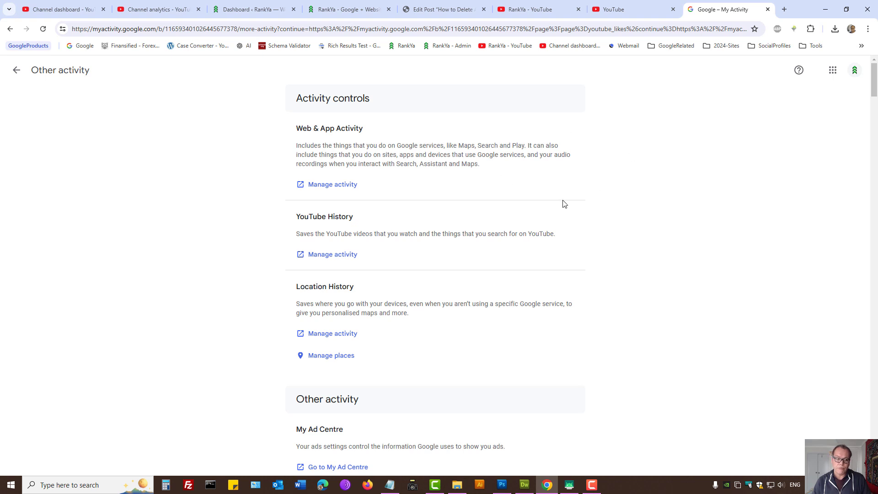
pyautogui.click(327, 259)
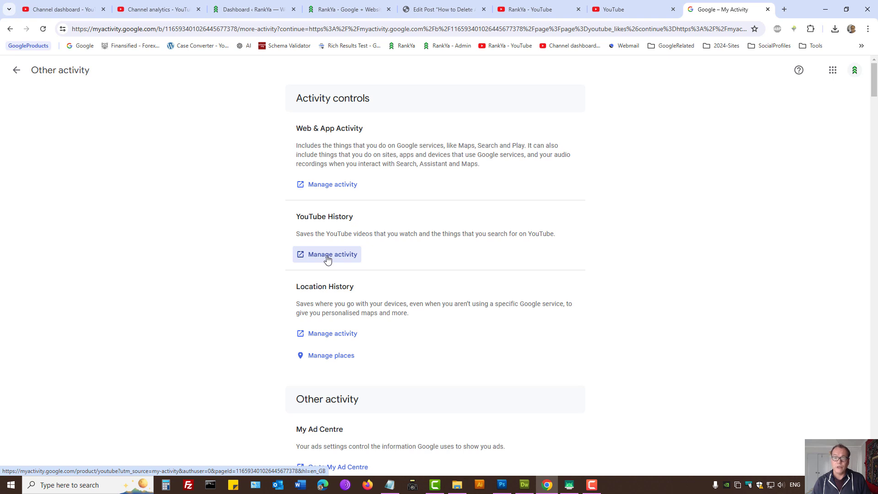
pyautogui.click(327, 258)
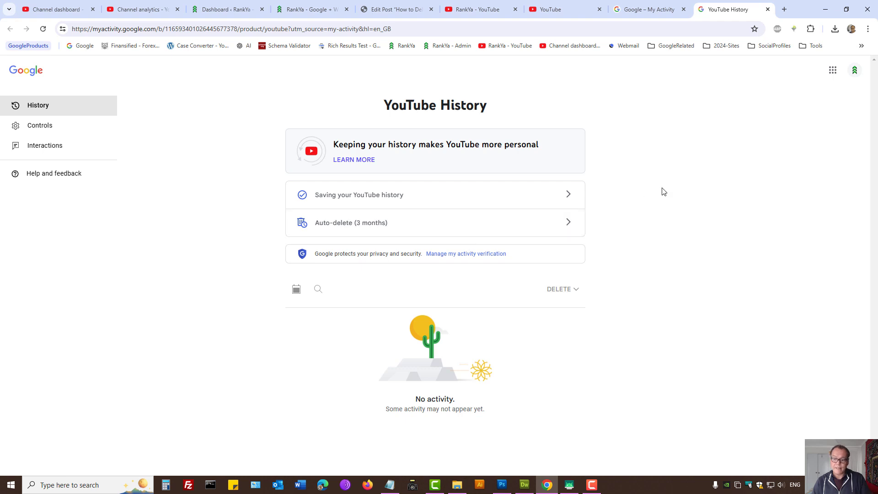
pyautogui.click(640, 8)
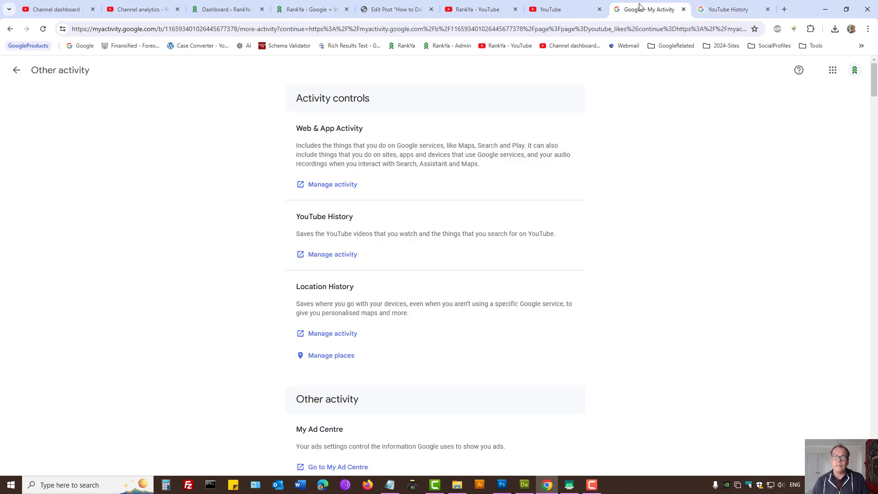
pyautogui.click(768, 9)
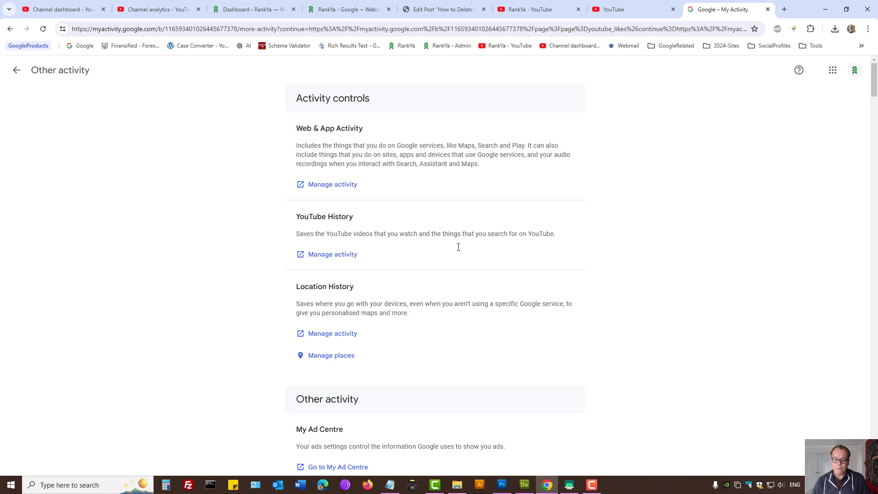
# Open YouTube likes and dislikes and live chat messages in new tabs.
pyautogui.scroll(-10, 473, 270)
pyautogui.click(351, 233)
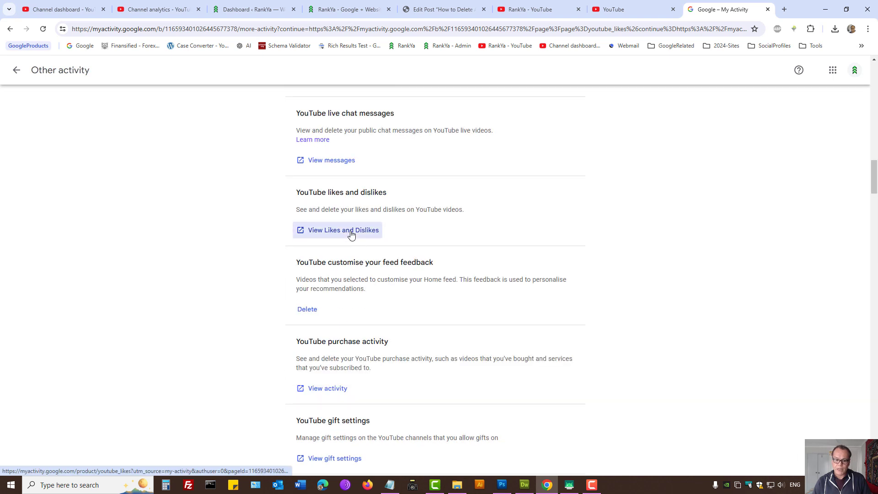
pyautogui.click(343, 165)
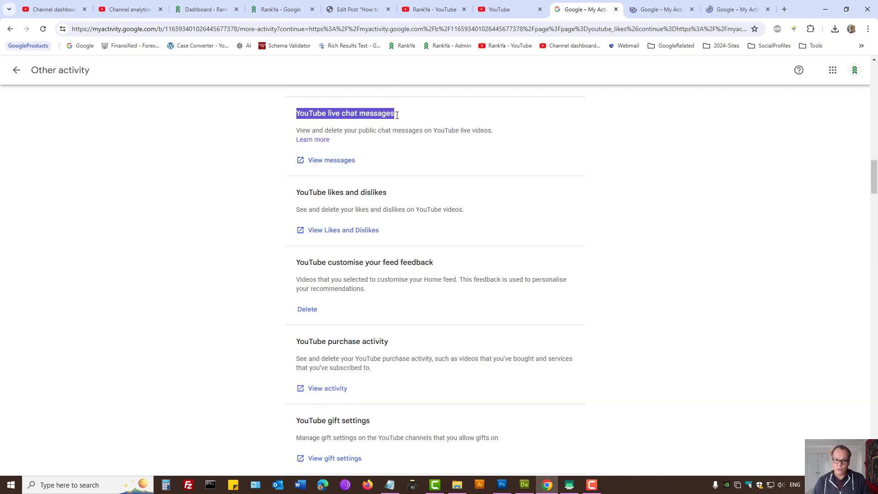
pyautogui.click(665, 11)
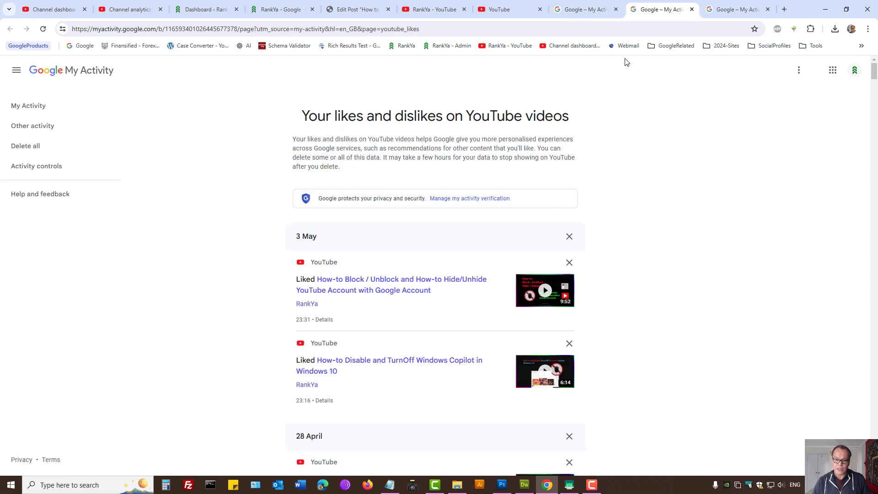
pyautogui.click(588, 9)
# Find the 'Your interests and notifications' section by searching the page for 'interest'.
pyautogui.scroll(-3, 584, 294)
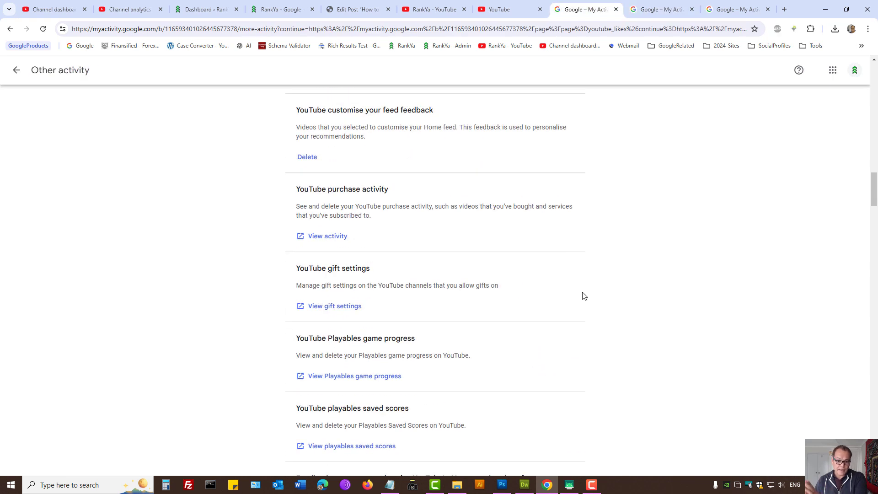
pyautogui.scroll(-3, 576, 295)
pyautogui.scroll(-3, 577, 296)
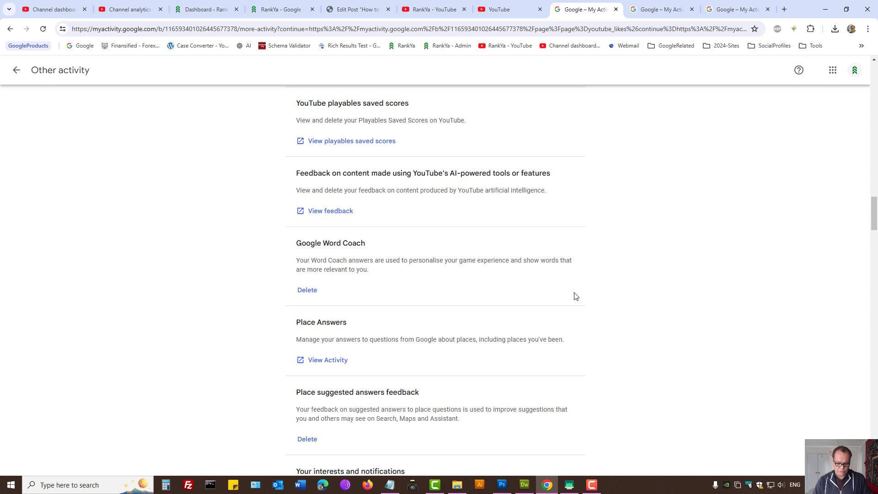
pyautogui.hotkey('ctrl', 'f')
pyautogui.press('Return')
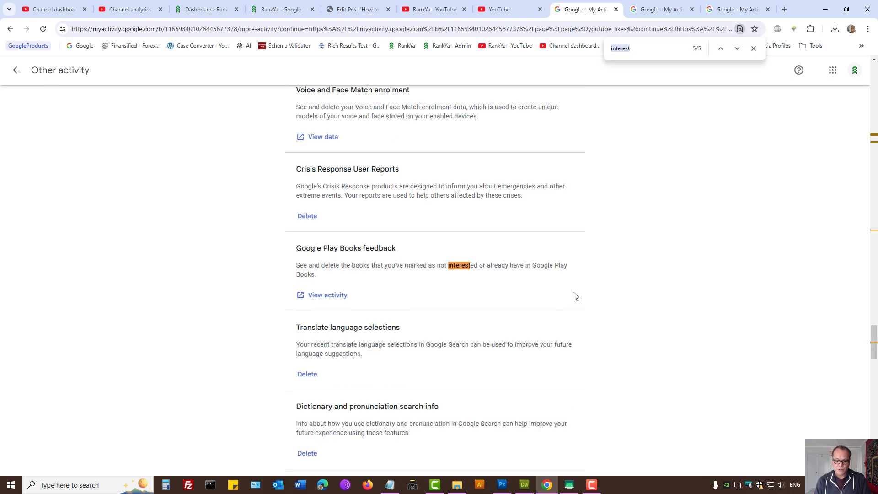
pyautogui.click(720, 48)
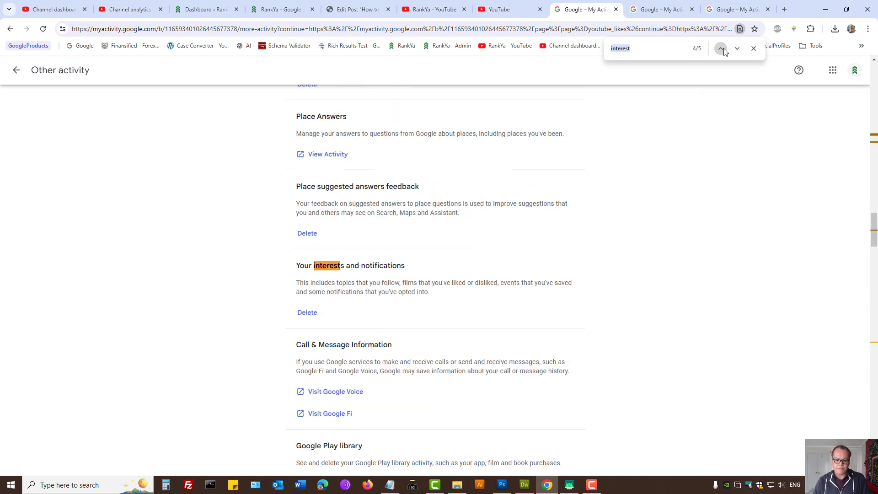
pyautogui.moveTo(296, 263); pyautogui.dragTo(423, 263)
pyautogui.click(400, 292)
pyautogui.click(315, 315)
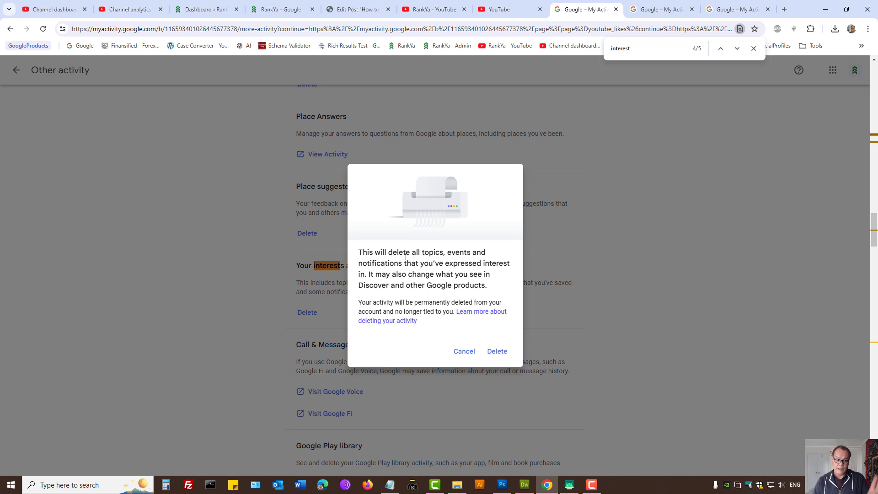
pyautogui.click(752, 48)
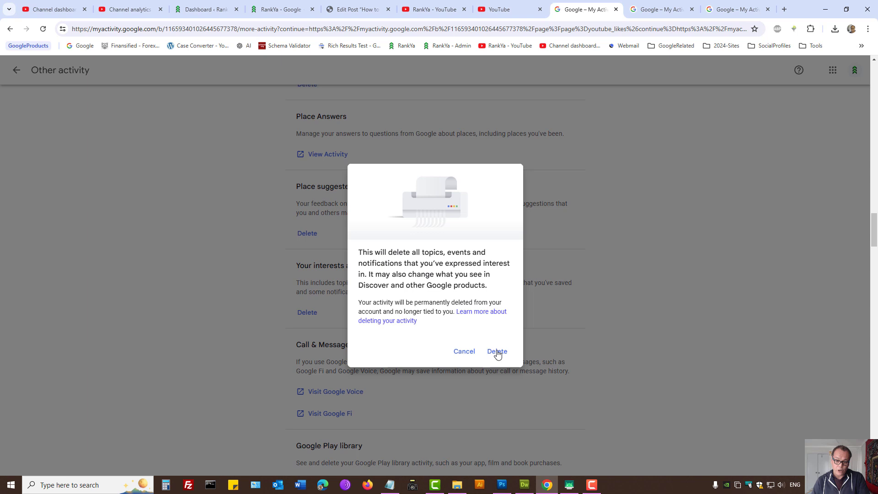
pyautogui.click(472, 353)
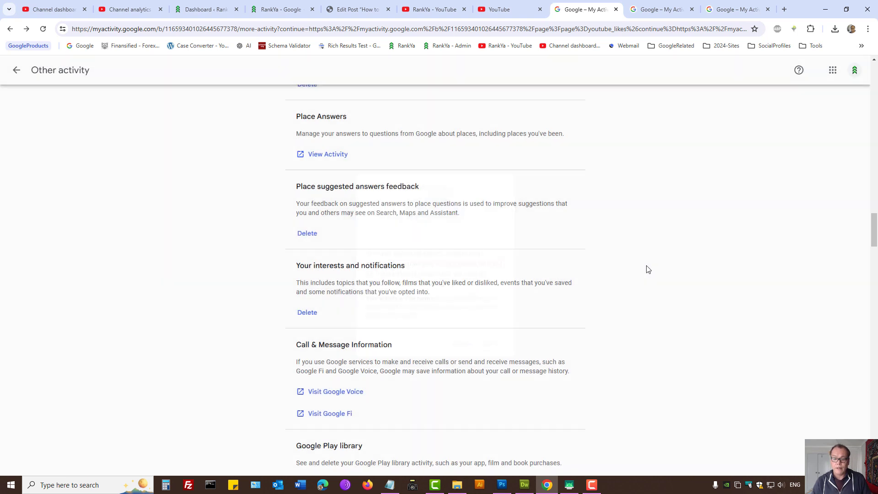
# Go to the Google Account's Data & privacy settings from the Google home page.
pyautogui.click(85, 45)
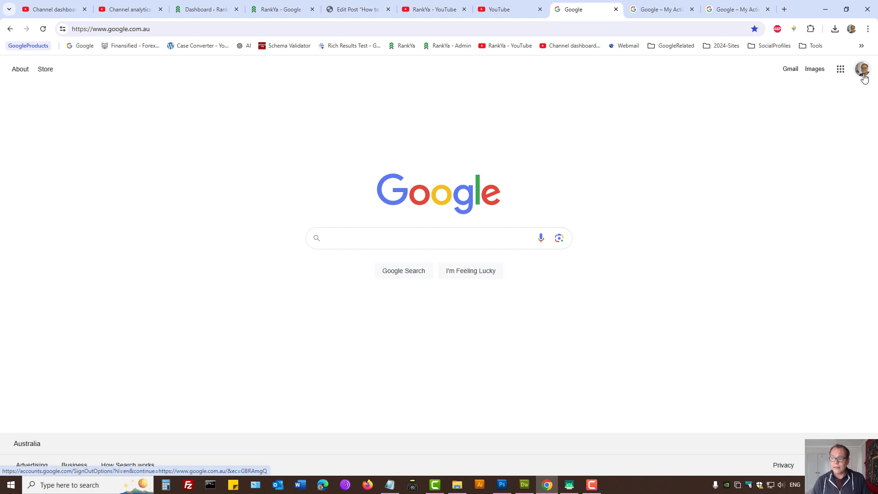
pyautogui.click(862, 69)
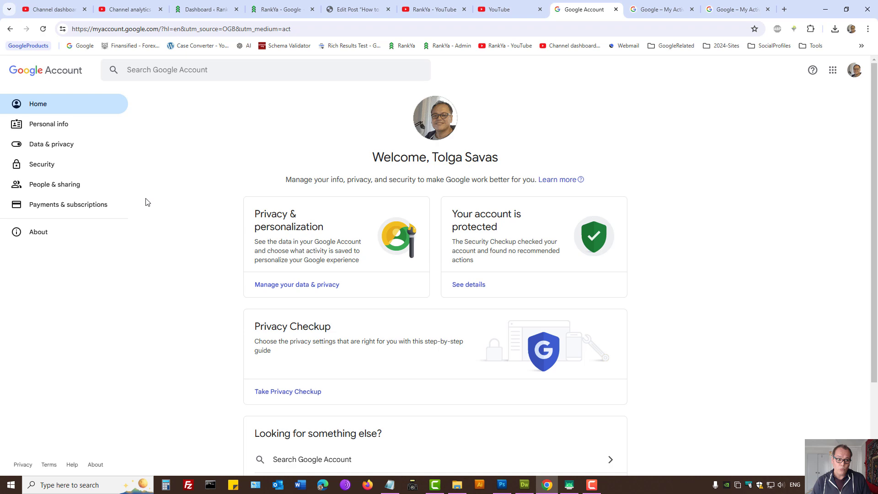
pyautogui.click(26, 149)
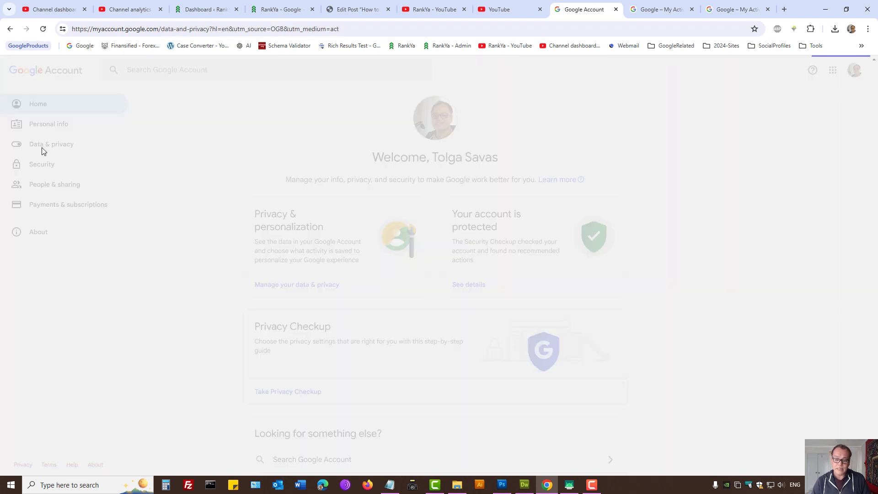
# Review the Apps and services section, then return to History settings and Personalized ads.
pyautogui.scroll(-20, 179, 267)
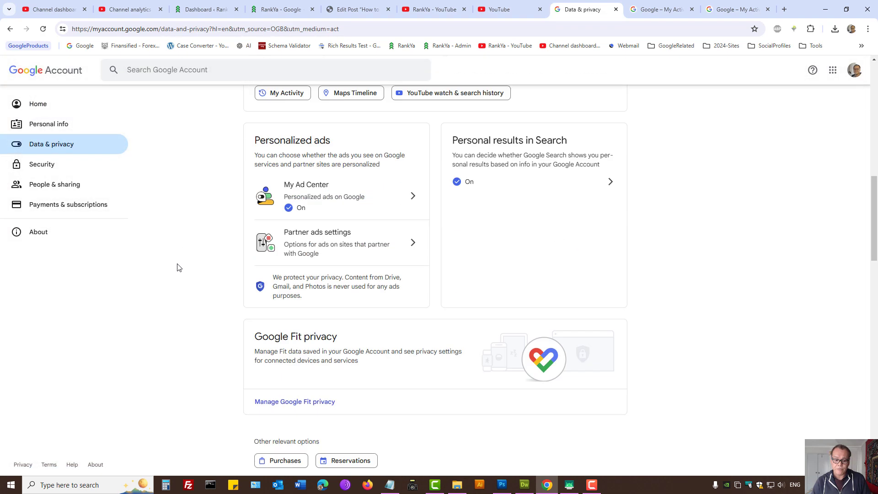
pyautogui.scroll(-3, 185, 268)
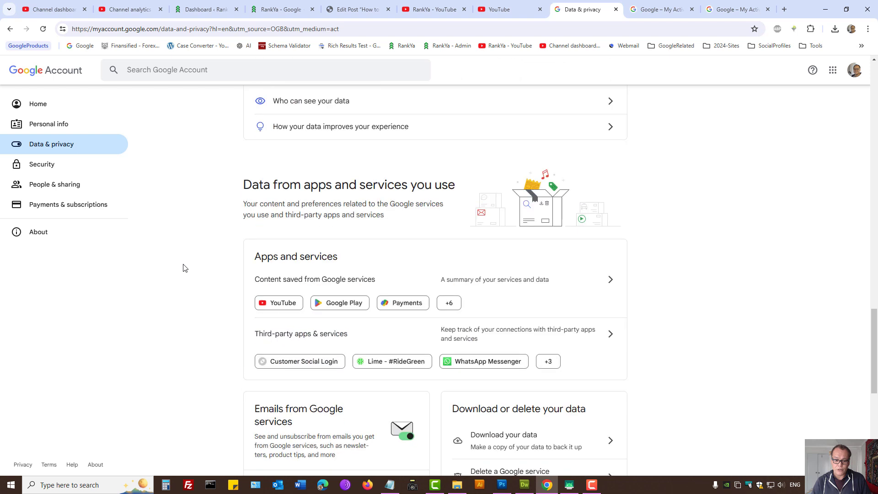
pyautogui.moveTo(251, 256); pyautogui.dragTo(350, 258)
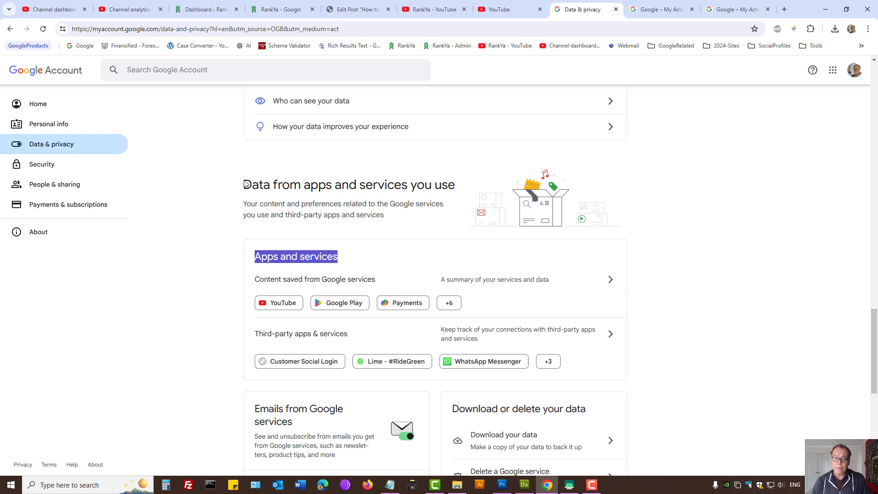
pyautogui.moveTo(242, 184); pyautogui.dragTo(455, 186)
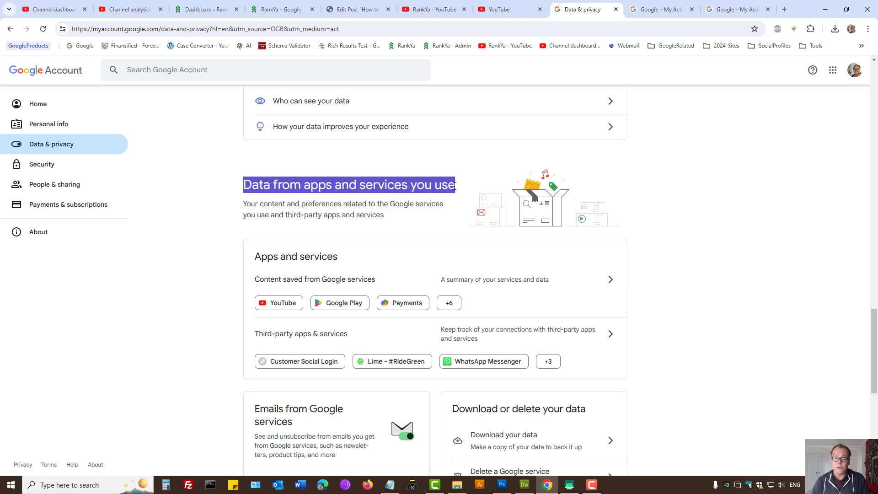
pyautogui.moveTo(254, 256); pyautogui.dragTo(350, 258)
pyautogui.moveTo(258, 282); pyautogui.dragTo(367, 276)
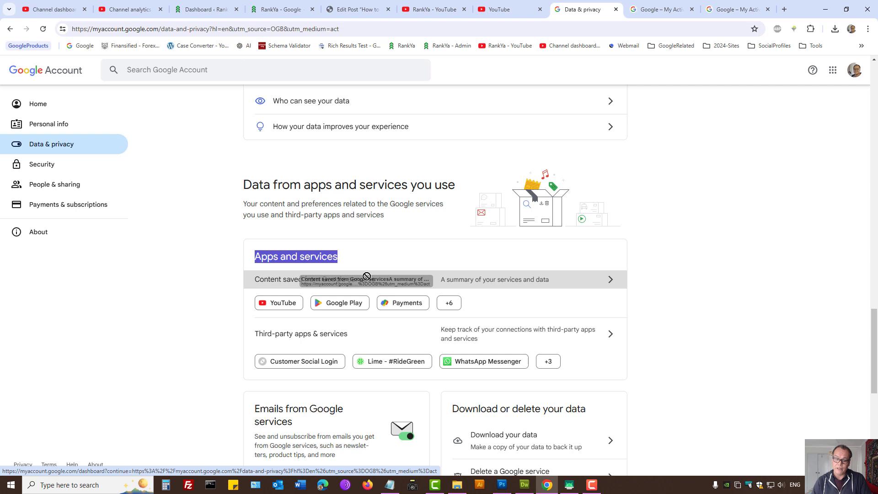
pyautogui.moveTo(366, 276); pyautogui.dragTo(378, 276)
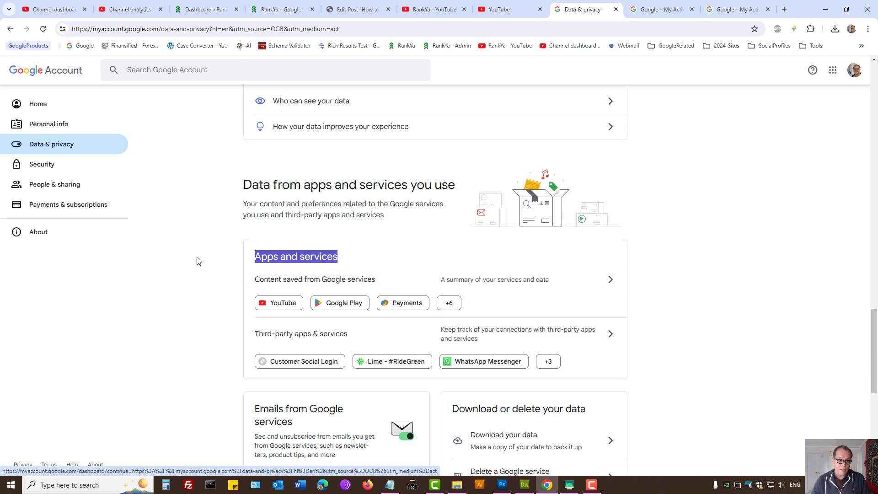
pyautogui.scroll(-3, 224, 310)
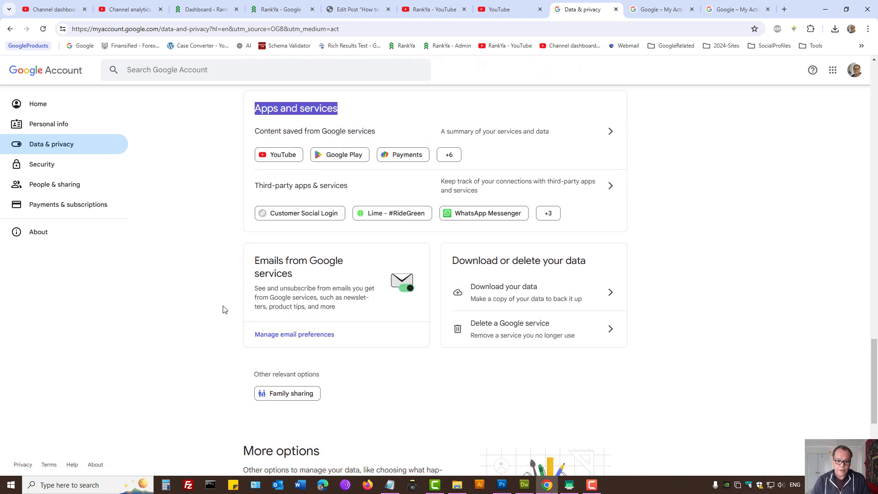
pyautogui.scroll(15, 223, 310)
pyautogui.scroll(-3, 223, 309)
pyautogui.scroll(3, 223, 308)
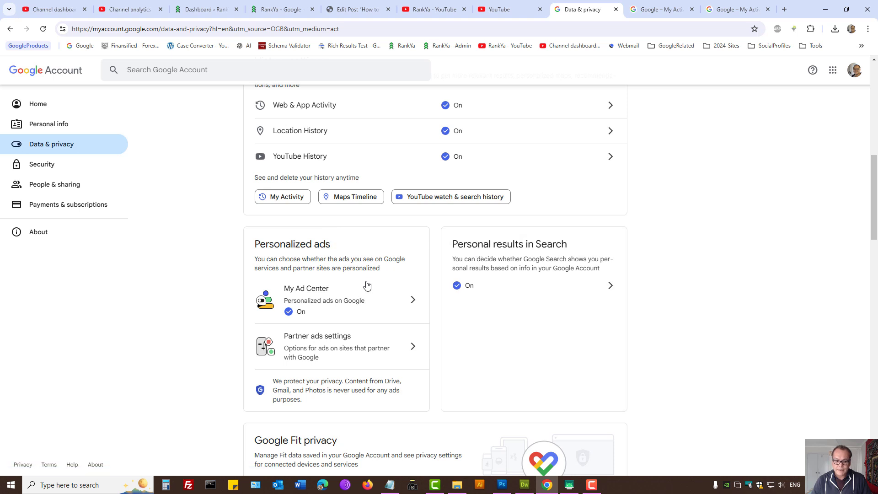
# Open My Ad Center and cancel the turn-off prompt, leaving personalized ads On.
pyautogui.click(328, 295)
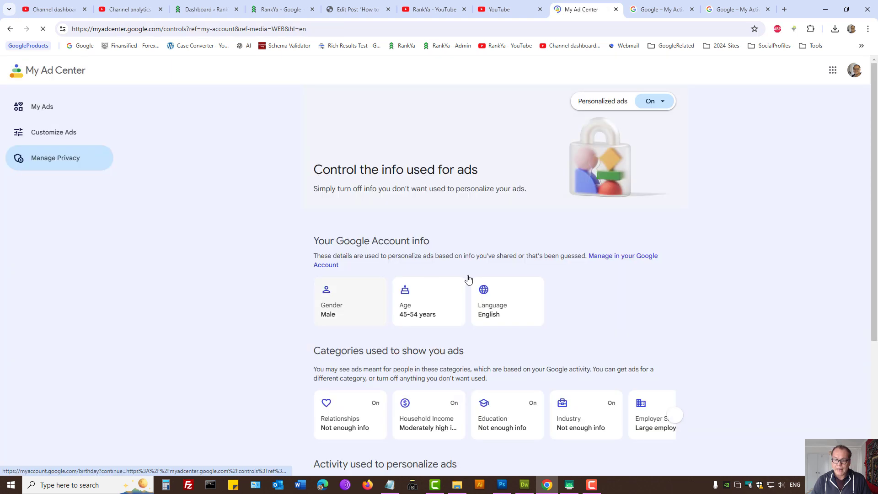
pyautogui.click(661, 101)
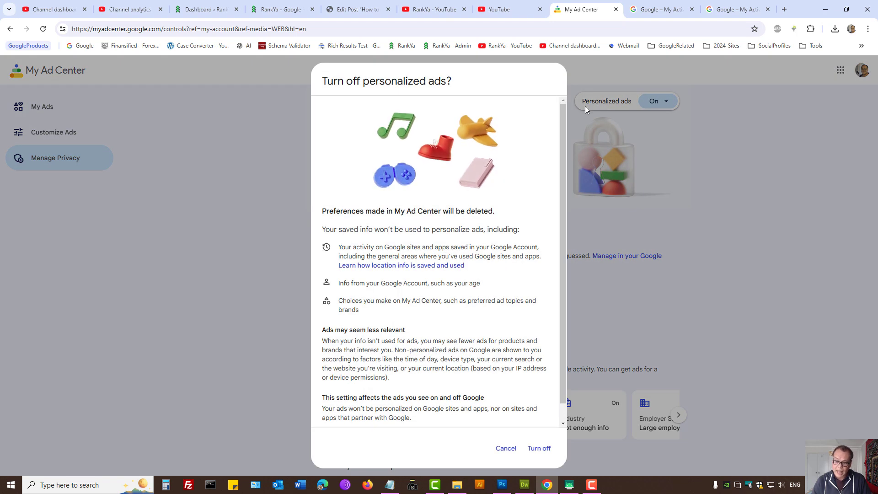
pyautogui.click(503, 449)
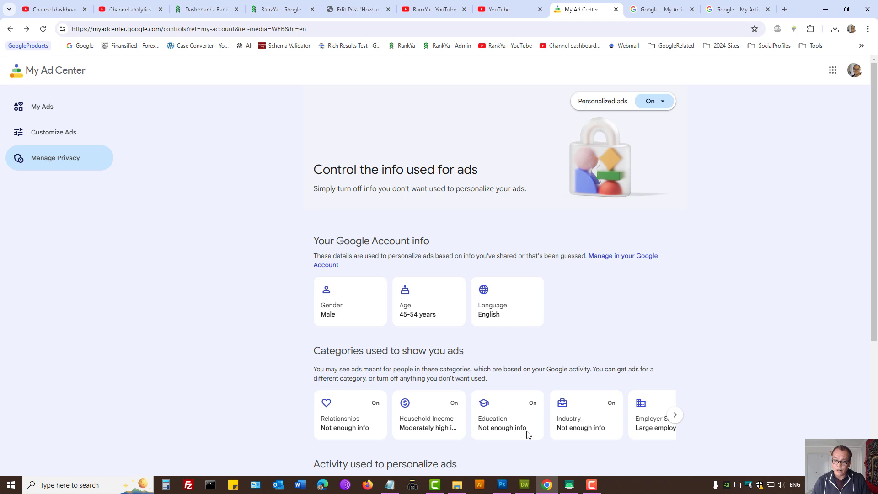
pyautogui.scroll(-3, 591, 298)
pyautogui.scroll(-1, 591, 301)
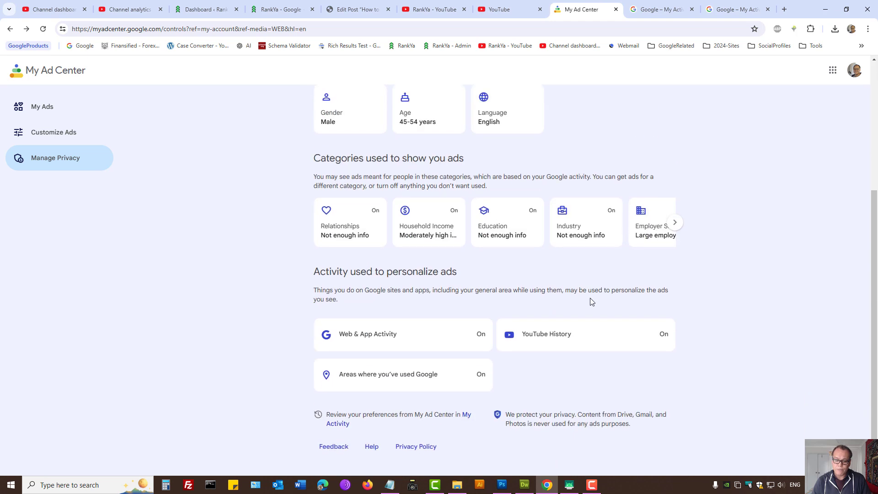
pyautogui.scroll(4, 591, 301)
pyautogui.scroll(-4, 591, 301)
pyautogui.scroll(1, 590, 300)
pyautogui.scroll(3, 590, 301)
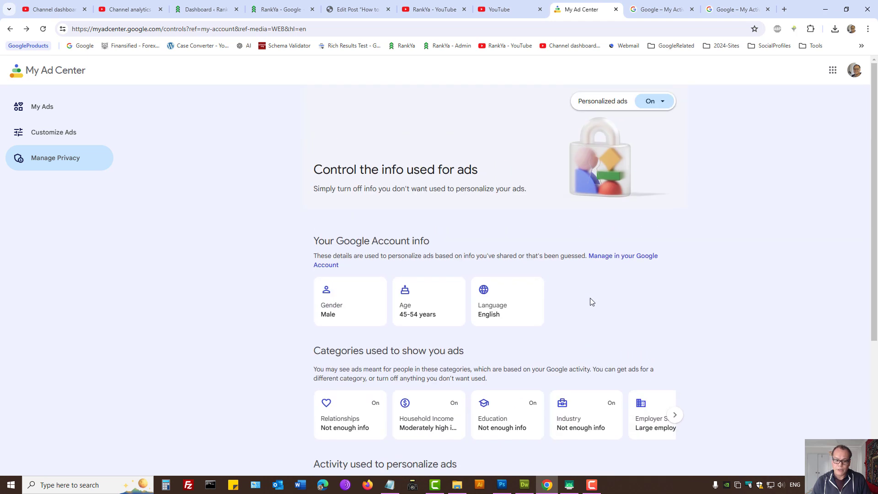
# In Customize Ads, set the Vitamins & Supplements topic to show fewer ads.
pyautogui.click(45, 132)
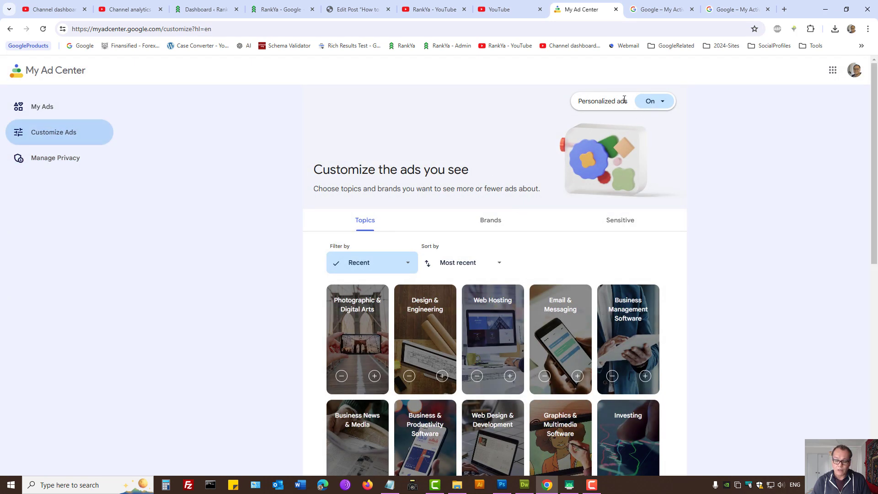
pyautogui.scroll(-3, 264, 264)
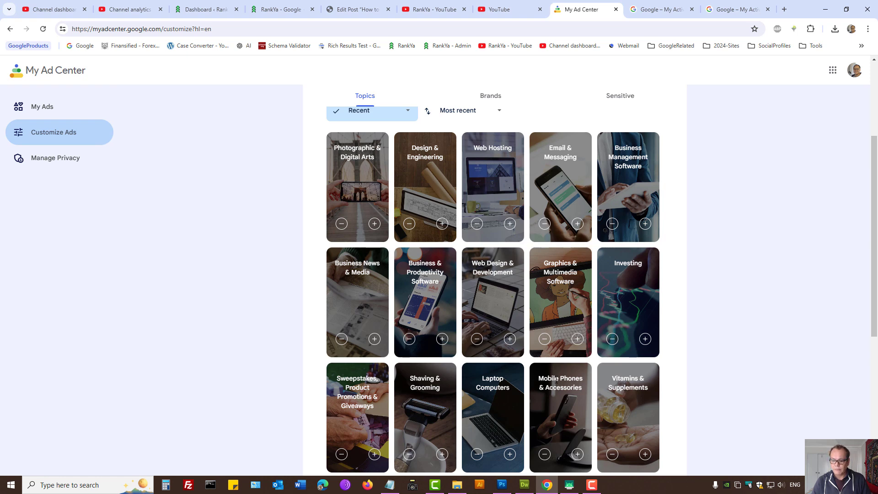
pyautogui.scroll(-3, 556, 379)
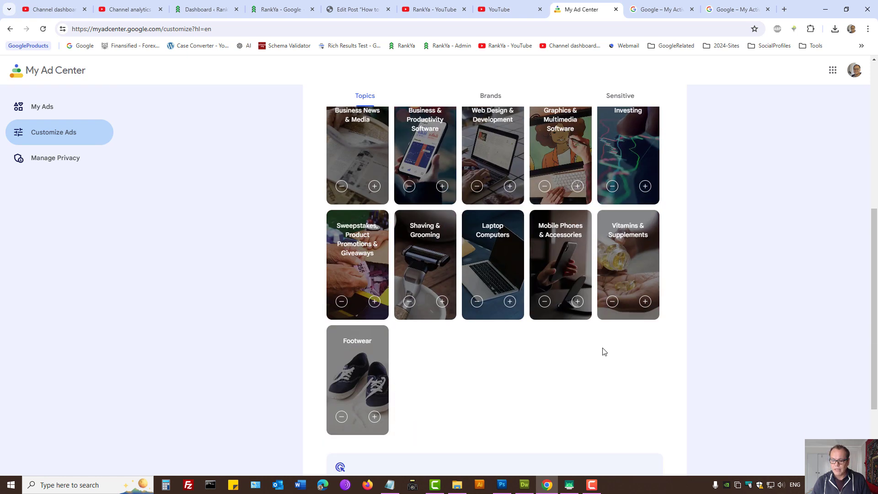
pyautogui.click(612, 302)
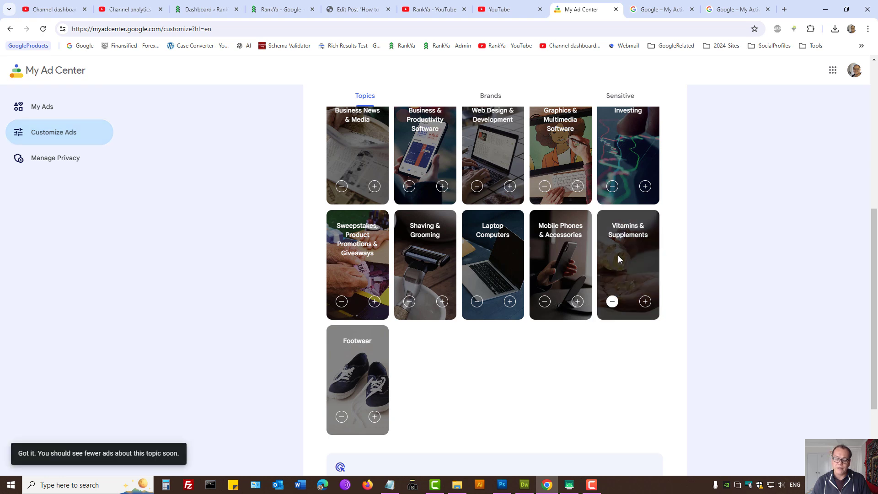
# Look through the Brands and Sensitive ad tabs, then return to the ad privacy controls page.
pyautogui.scroll(3, 623, 265)
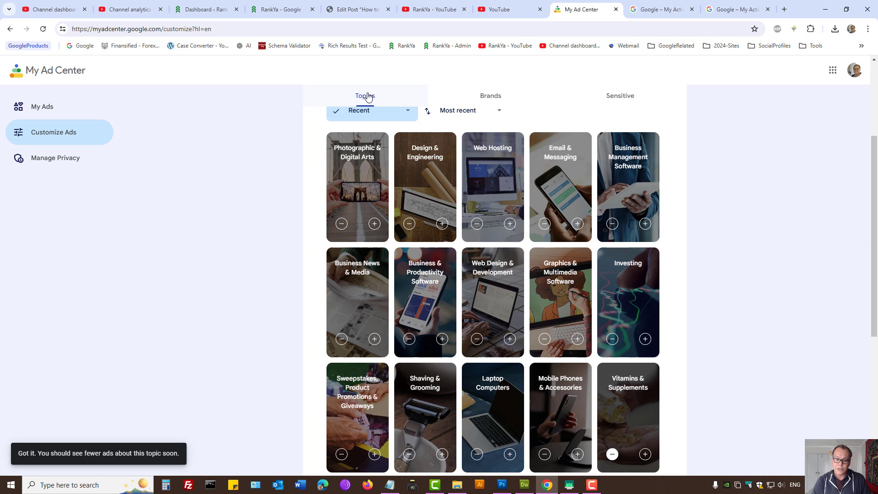
pyautogui.click(491, 99)
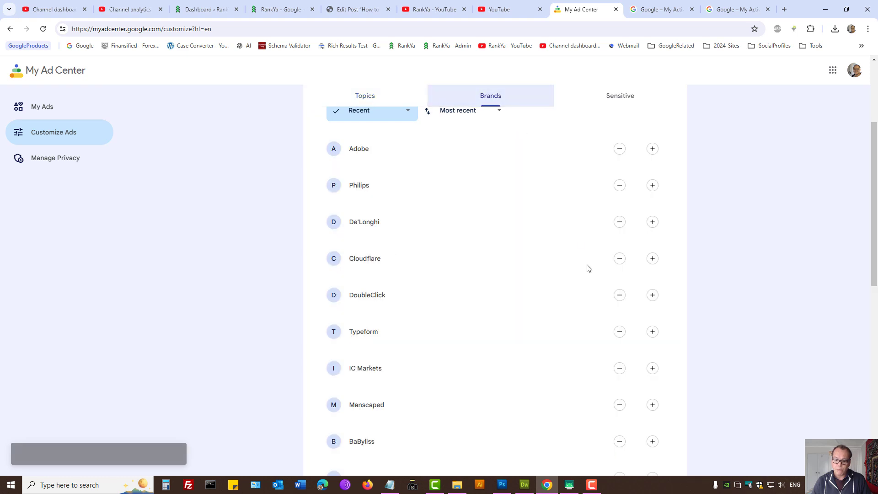
pyautogui.click(613, 98)
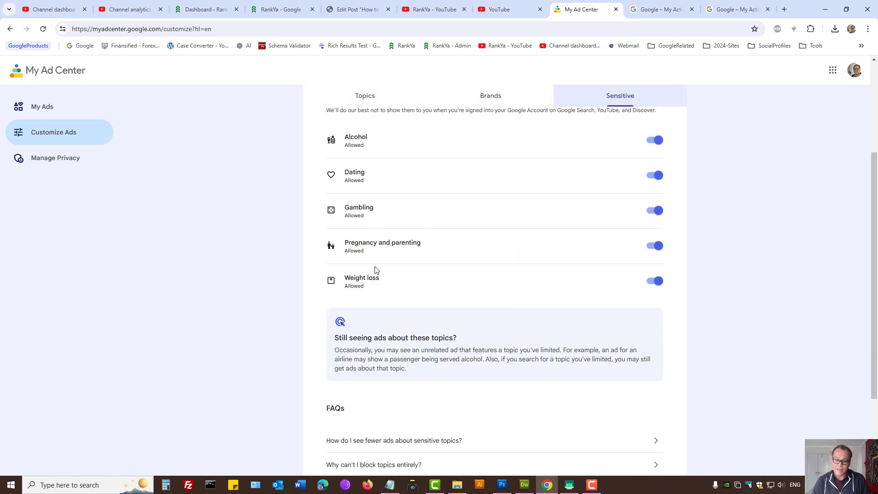
pyautogui.click(378, 95)
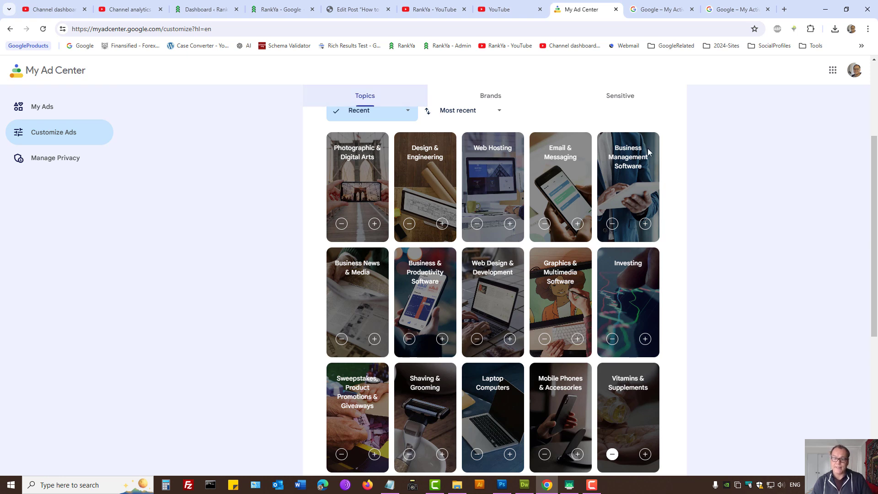
pyautogui.scroll(3, 555, 125)
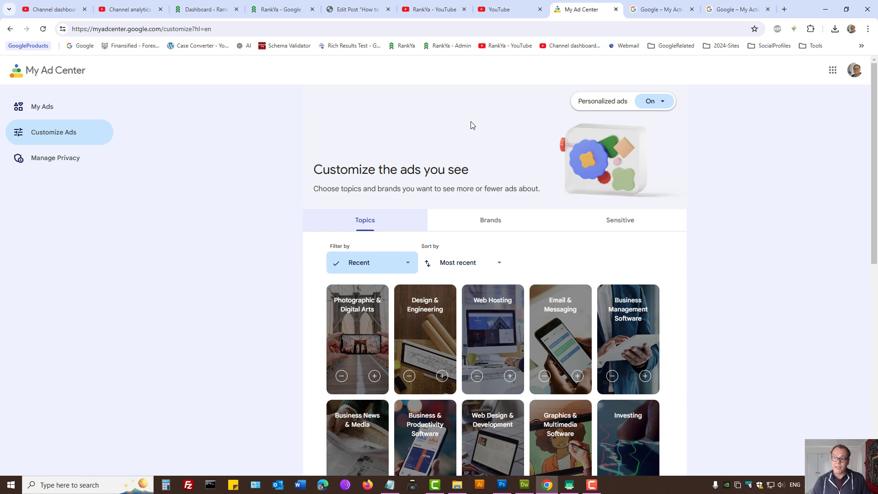
pyautogui.click(11, 30)
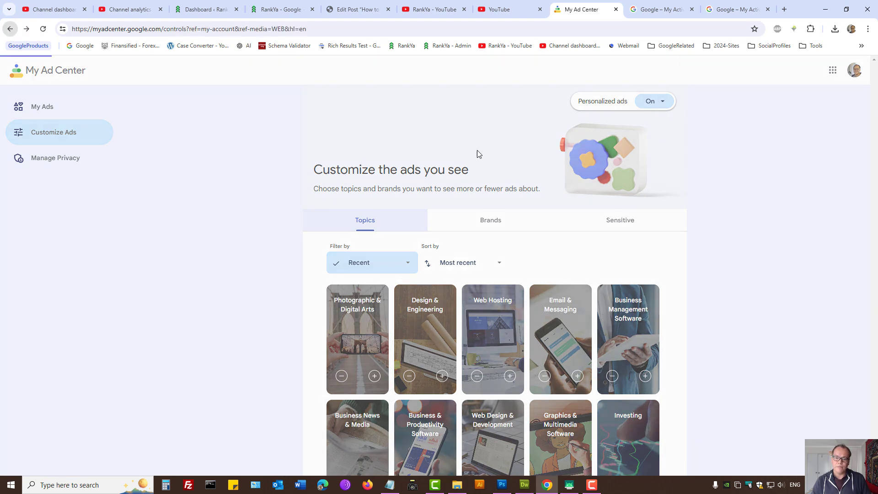
# Go back to the YouTube tab and open the now-empty Home feed.
pyautogui.click(10, 28)
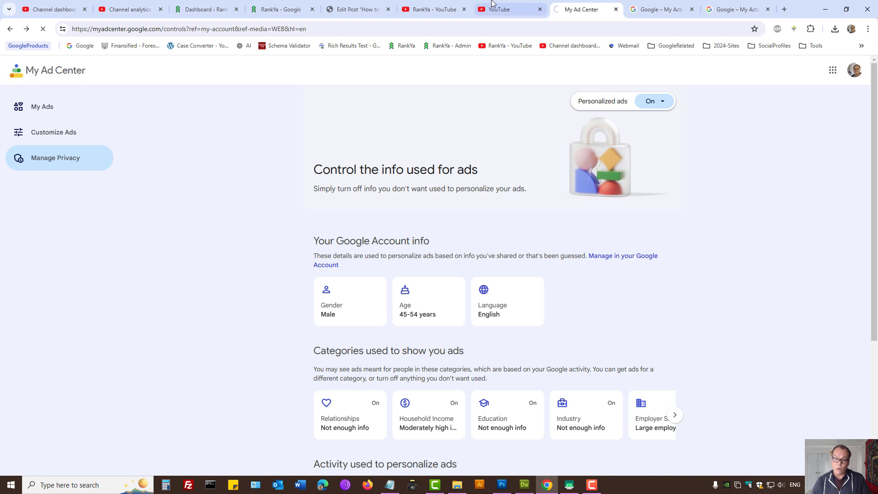
pyautogui.hotkey('ctrl', 'shift', 'Tab')
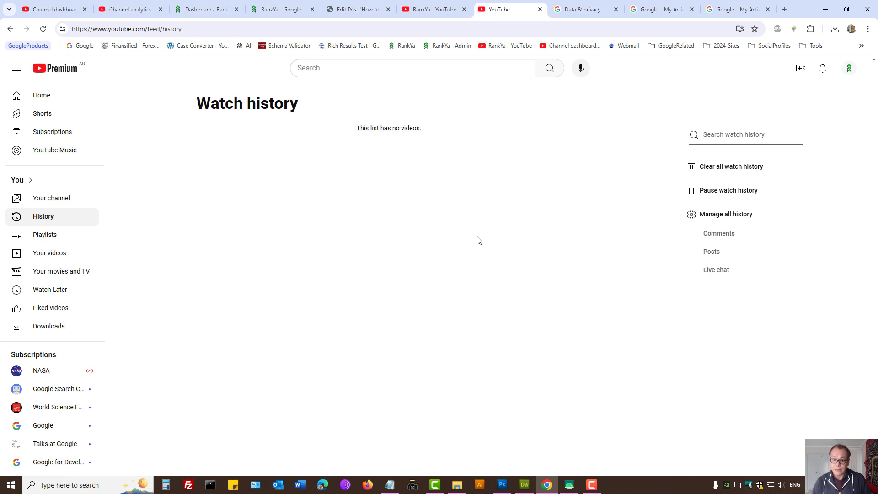
pyautogui.click(47, 72)
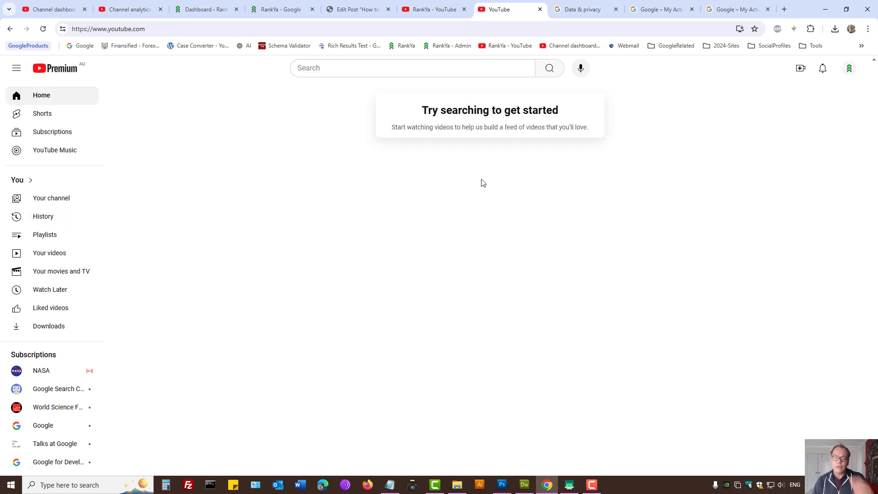
# Search YouTube for 'google search central'.
pyautogui.click(333, 70)
pyautogui.write('g')
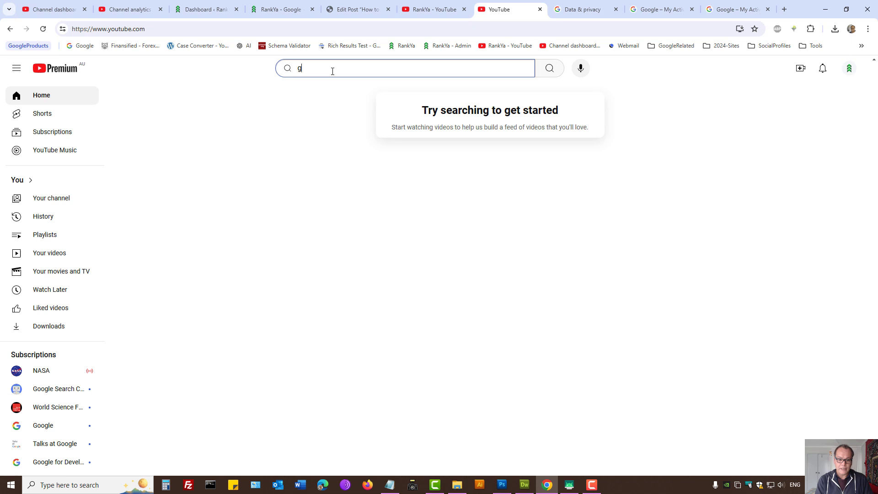
pyautogui.write('oogle search c')
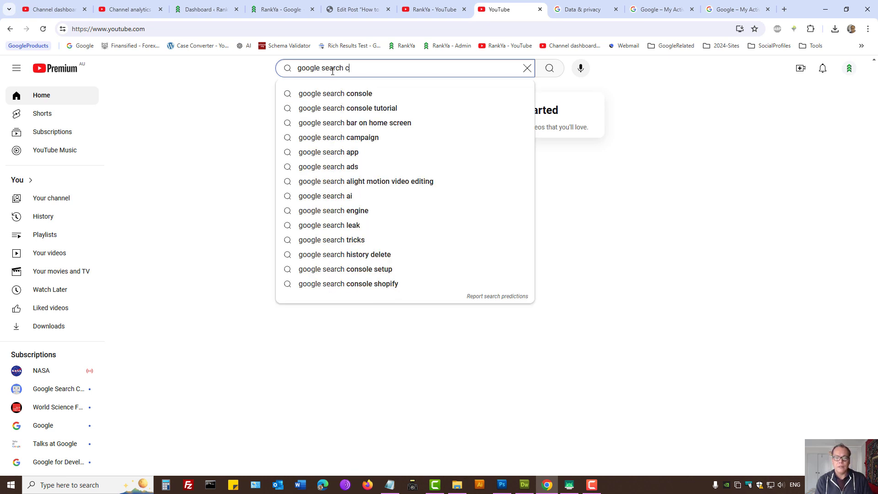
pyautogui.write('entral')
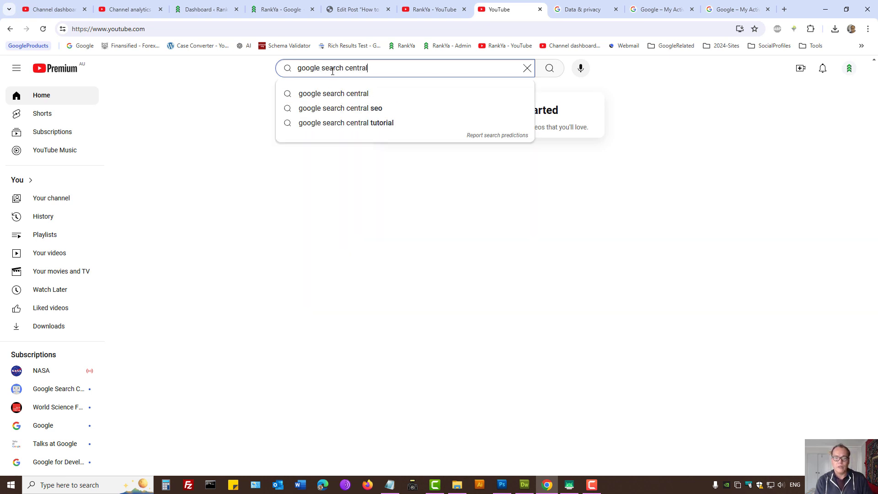
pyautogui.press('Return')
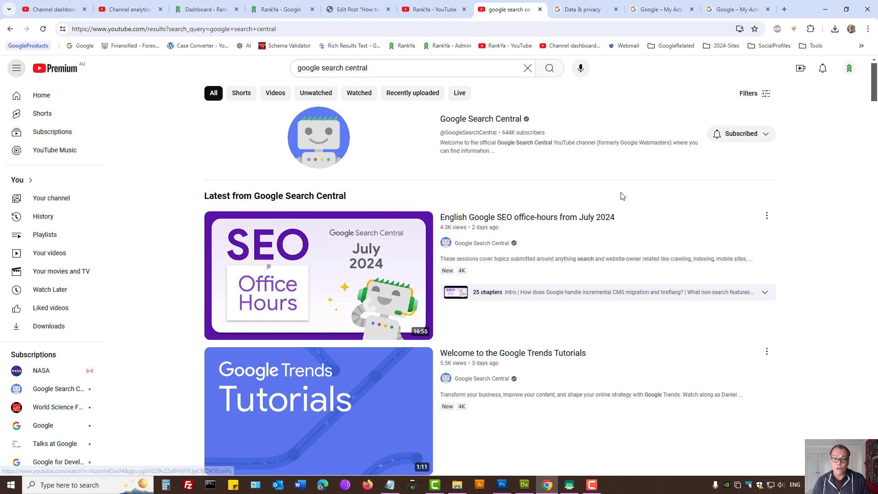
# Switch to the tab showing the RankYa YouTube channel page.
pyautogui.click(446, 4)
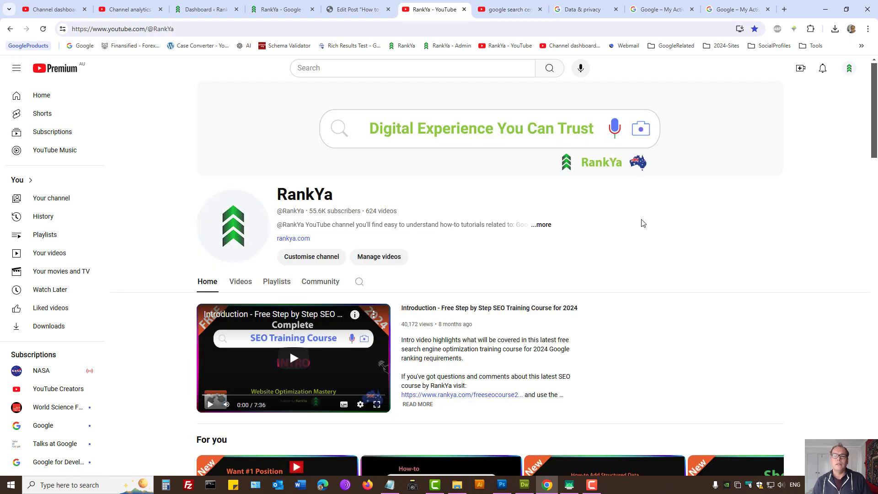